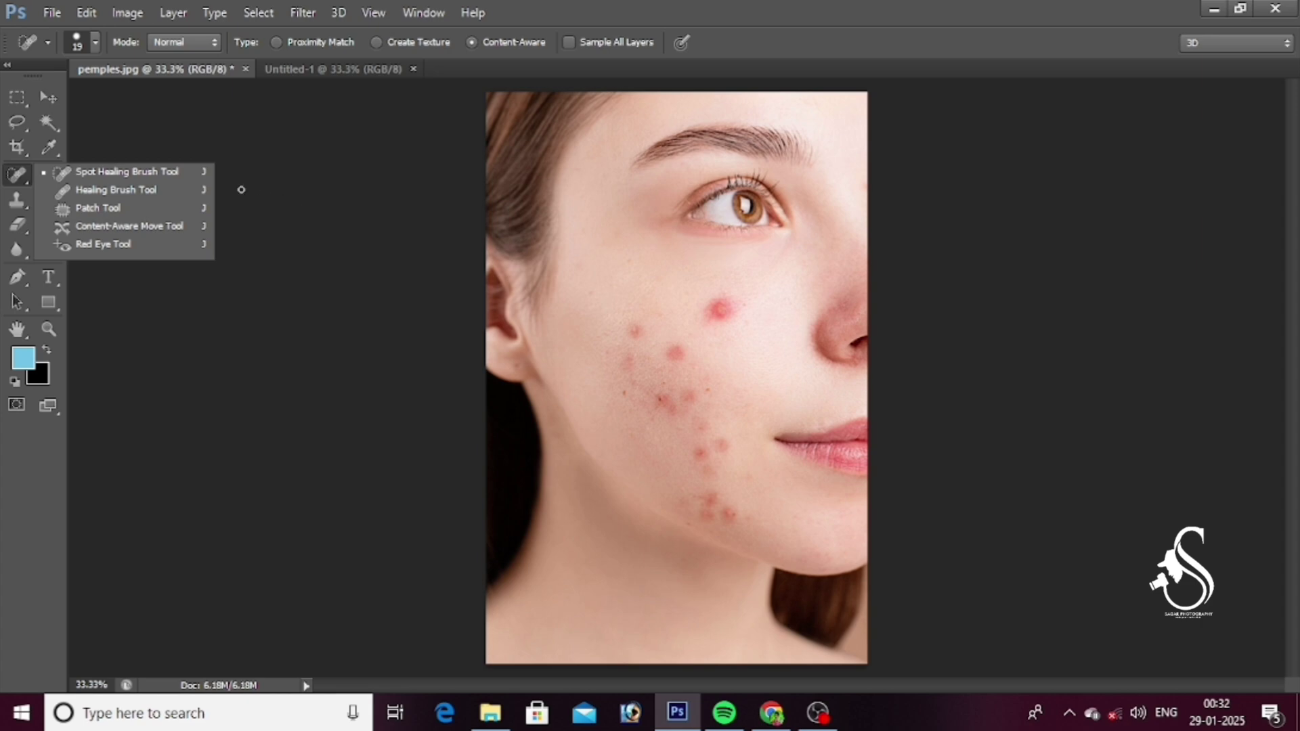
- Heal the pimples on the upper cheek with the content-aware Spot Healing Brush at brush size 60
click(132, 173)
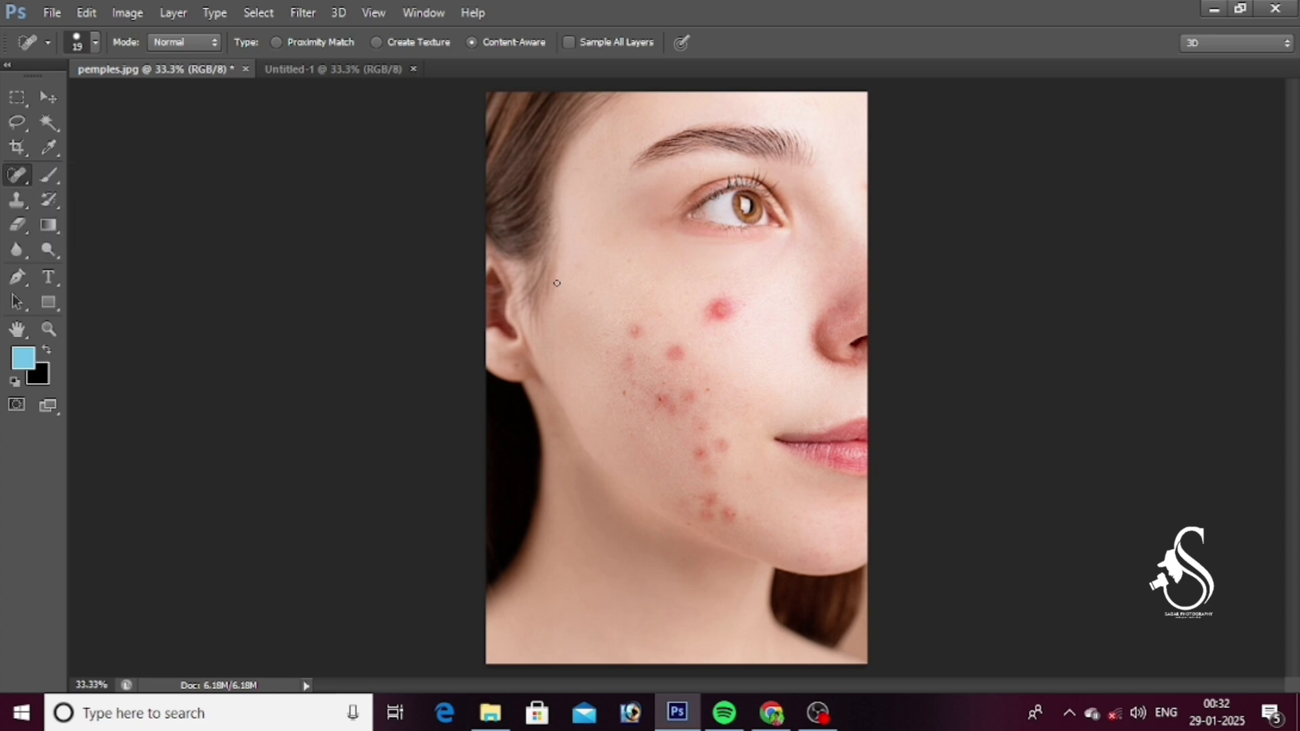
key(ctrl+plus)
key(ctrl+plus)
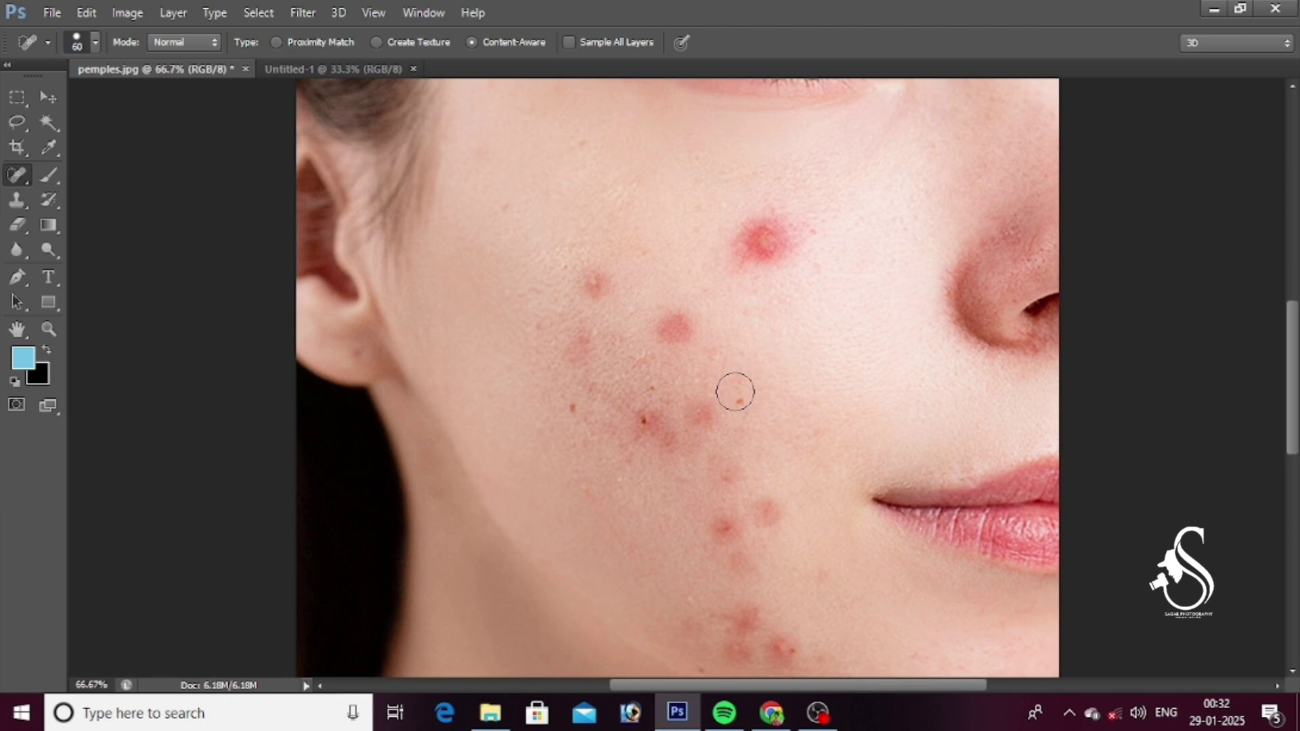
key(ctrl+minus)
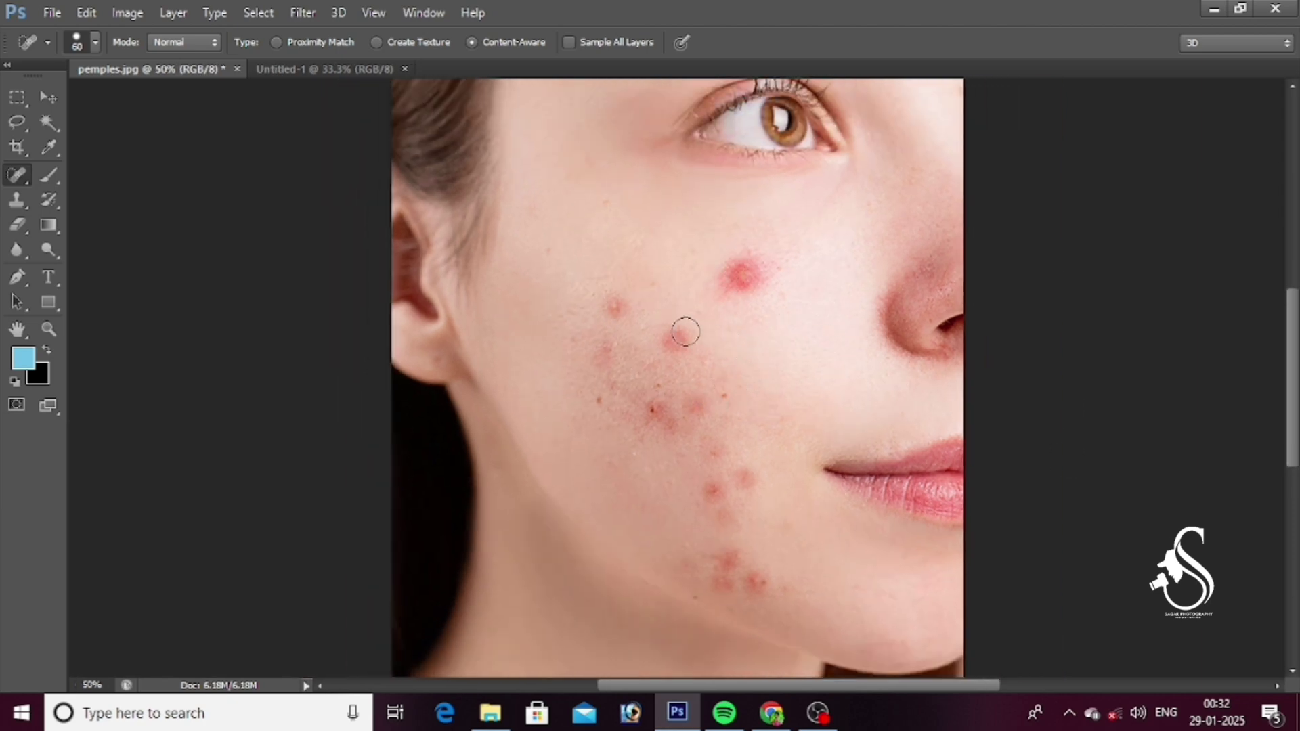
click(616, 311)
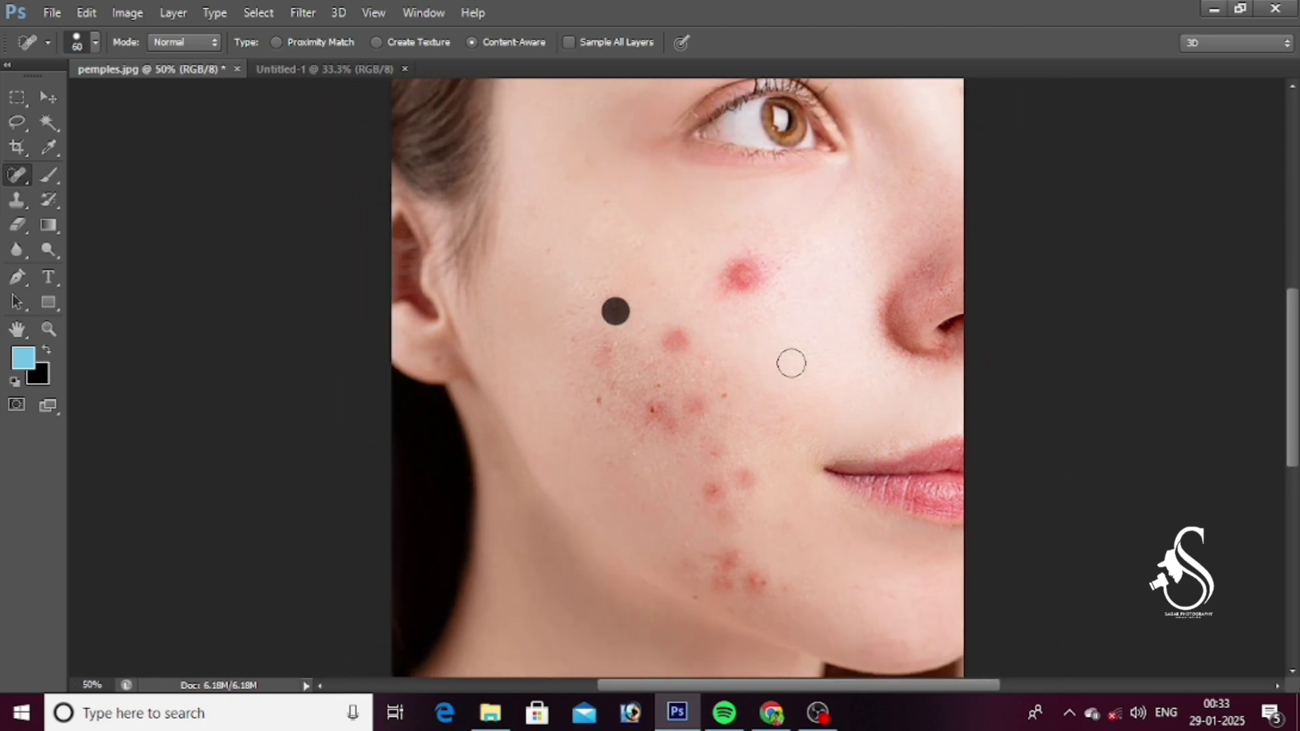
click(651, 281)
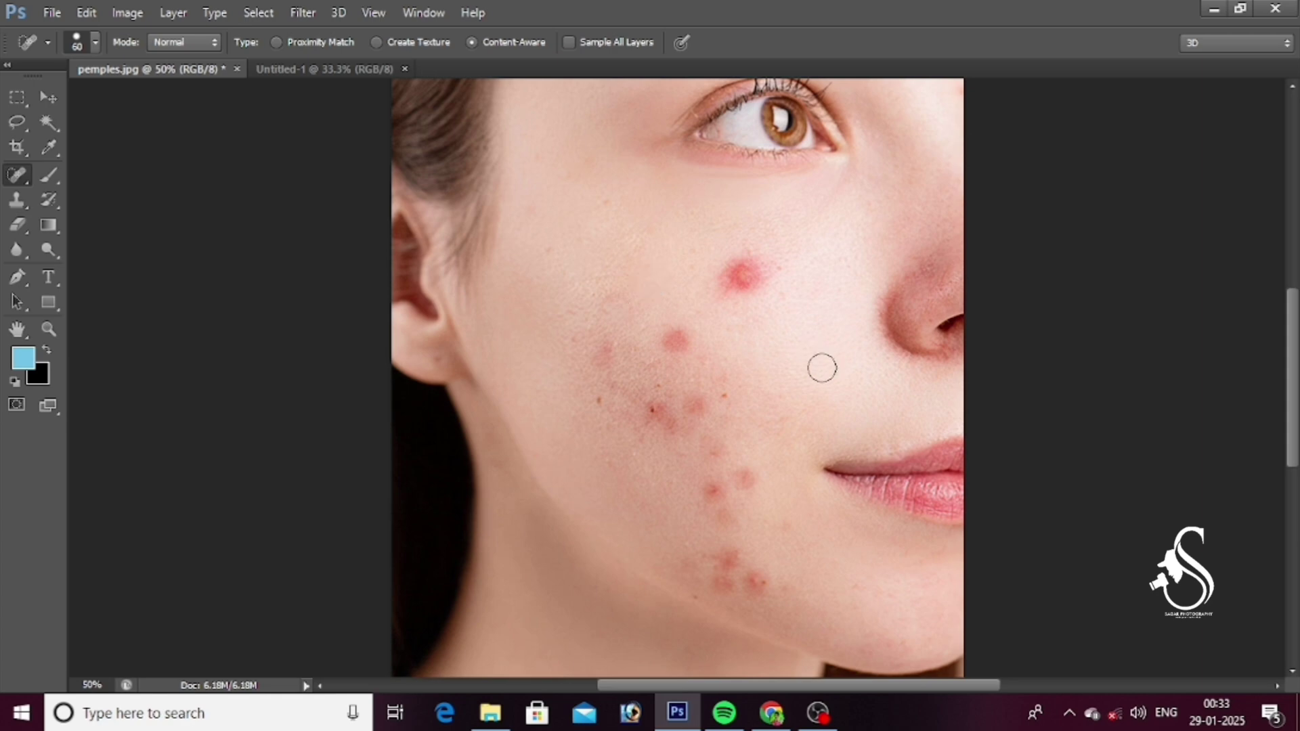
click(678, 342)
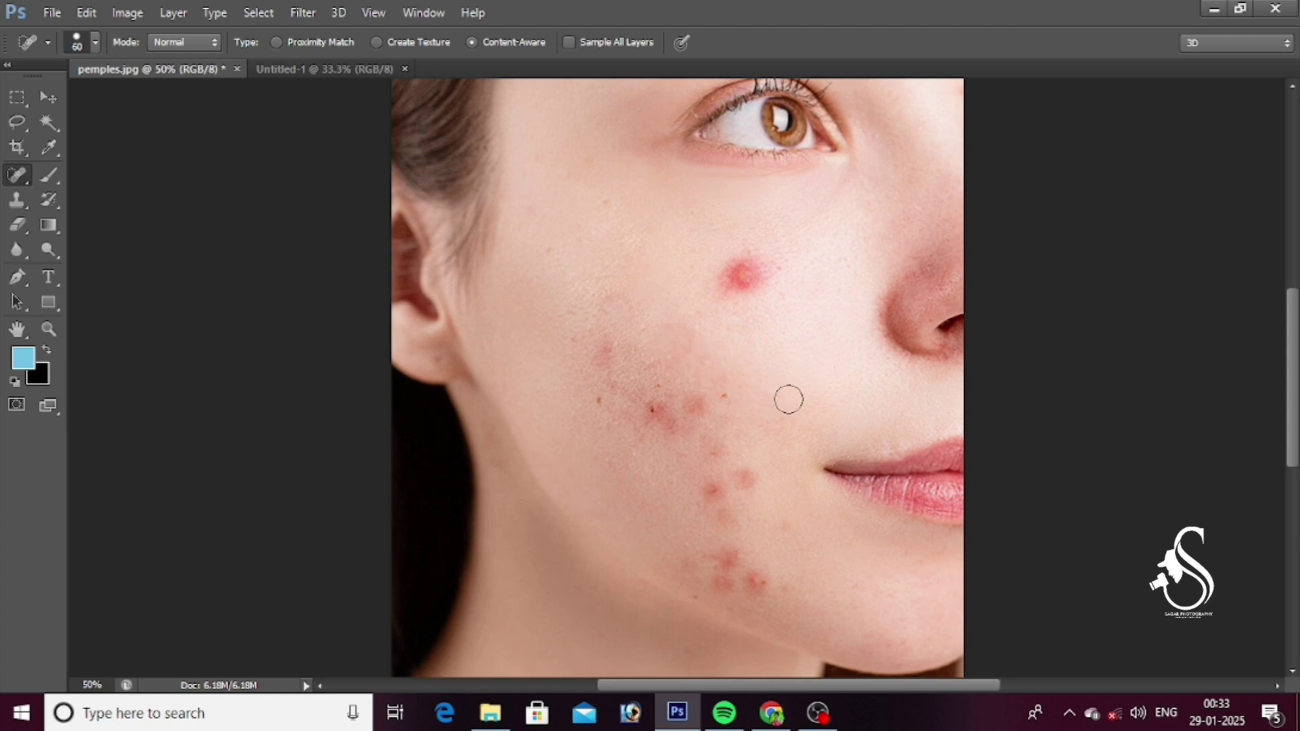
- Heal the small dark spots and pimples on the middle cheek and along the jawline with the Spot Healing Brush
scroll(774, 421, up, 1)
drag(720, 476, 677, 352)
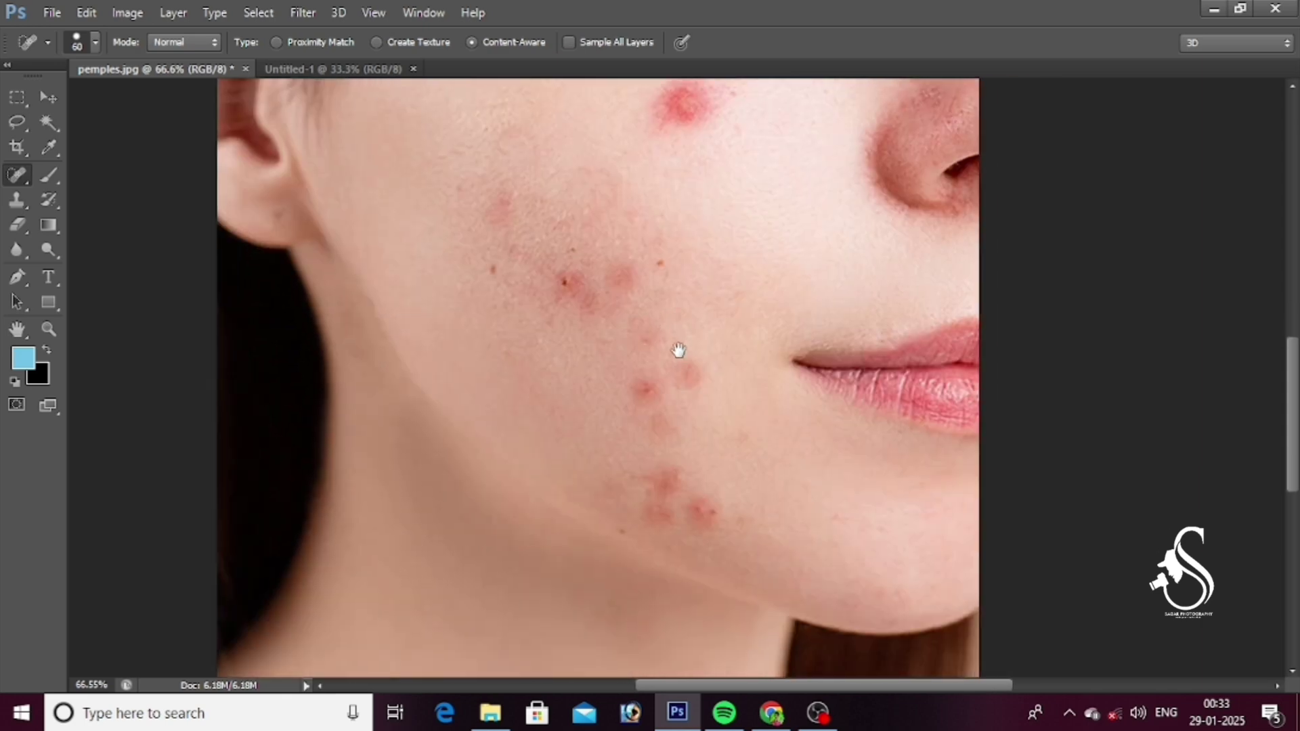
click(665, 273)
click(574, 254)
click(495, 271)
click(565, 283)
click(647, 393)
click(708, 512)
click(700, 505)
- Heal the large red pimple below the eye with several overlapping Spot Healing Brush dabs
mouse_move(676, 469)
mouse_down()
mouse_move(655, 358)
mouse_move(607, 355)
mouse_up()
drag(686, 304, 743, 559)
click(471, 217)
click(716, 254)
key(bracketright)
key(bracketright)
click(725, 257)
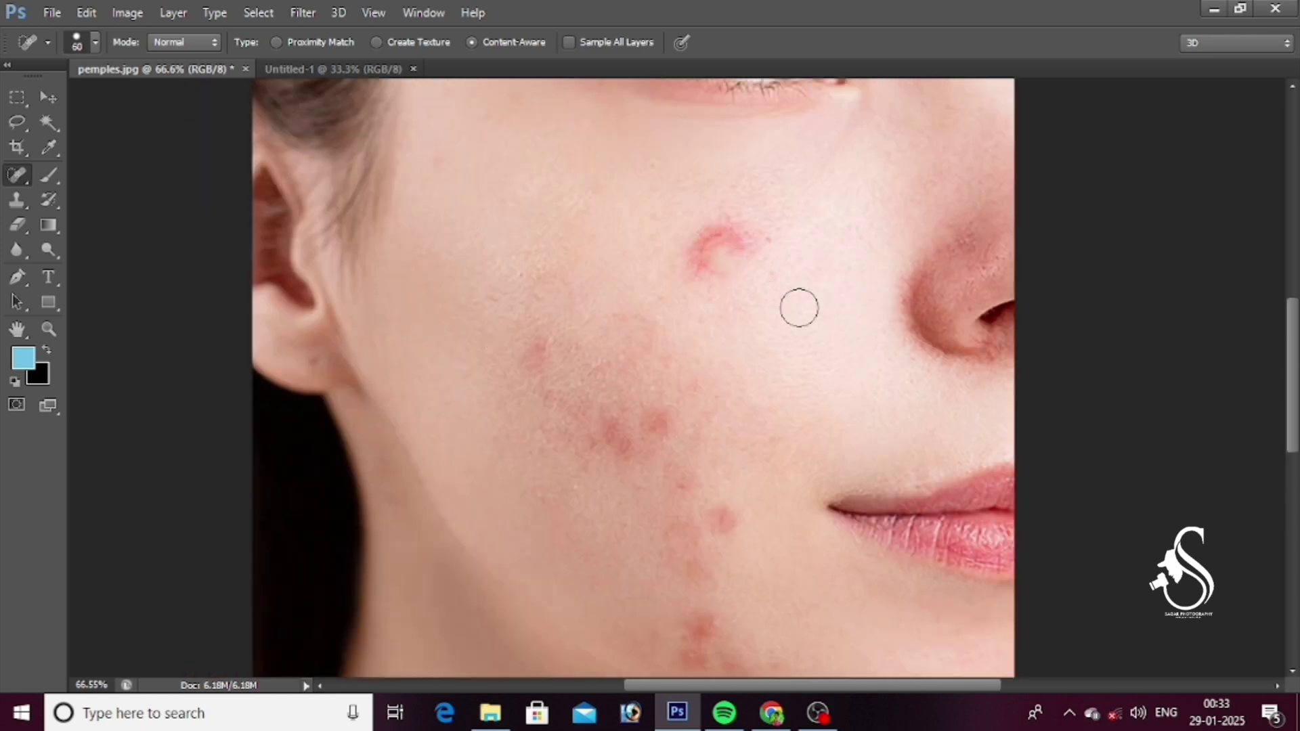
click(759, 242)
click(712, 234)
- Heal the remaining pimples on the middle cheek, beside the mouth corner and near the jaw
drag(766, 371, 591, 291)
click(370, 287)
click(552, 438)
click(511, 404)
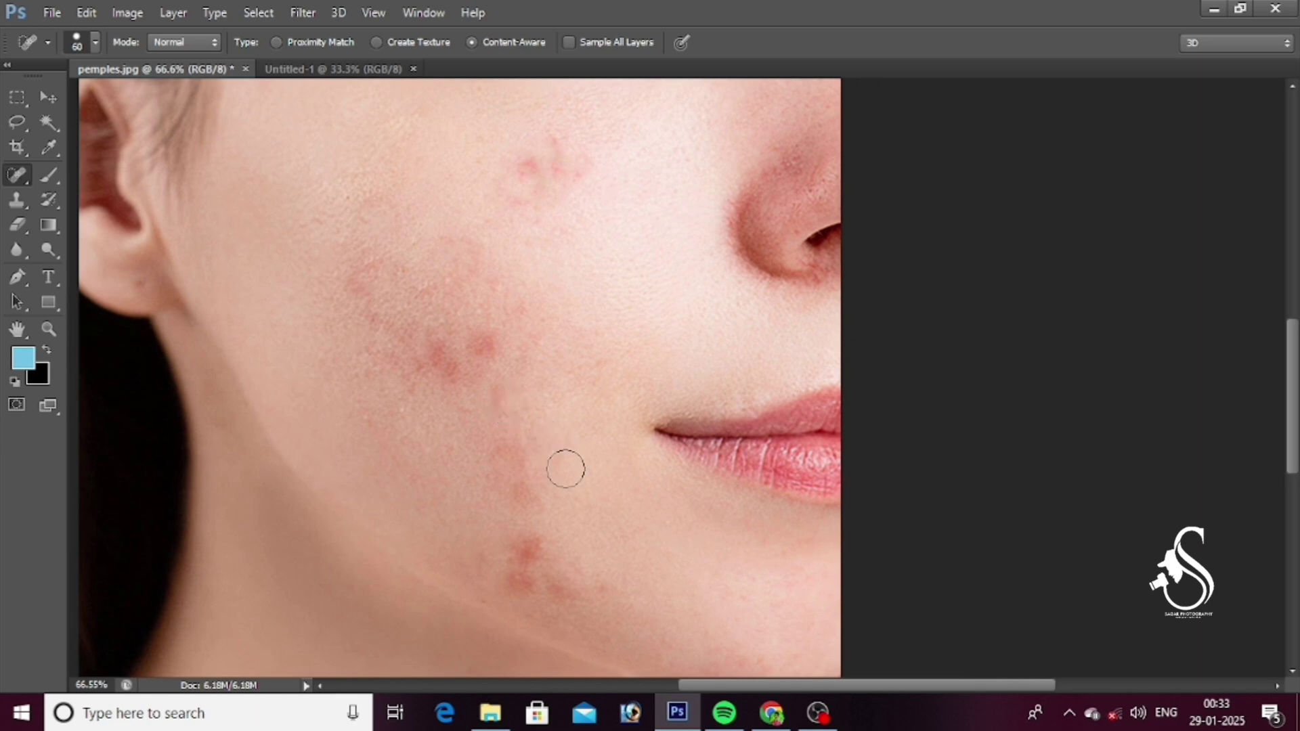
click(525, 548)
mouse_move(548, 525)
mouse_down()
mouse_move(548, 364)
mouse_move(607, 380)
mouse_move(677, 470)
mouse_up()
click(520, 419)
click(559, 284)
click(520, 288)
- Spot-heal the leftover pink marks where the large pimple below the eye was
drag(657, 294, 632, 368)
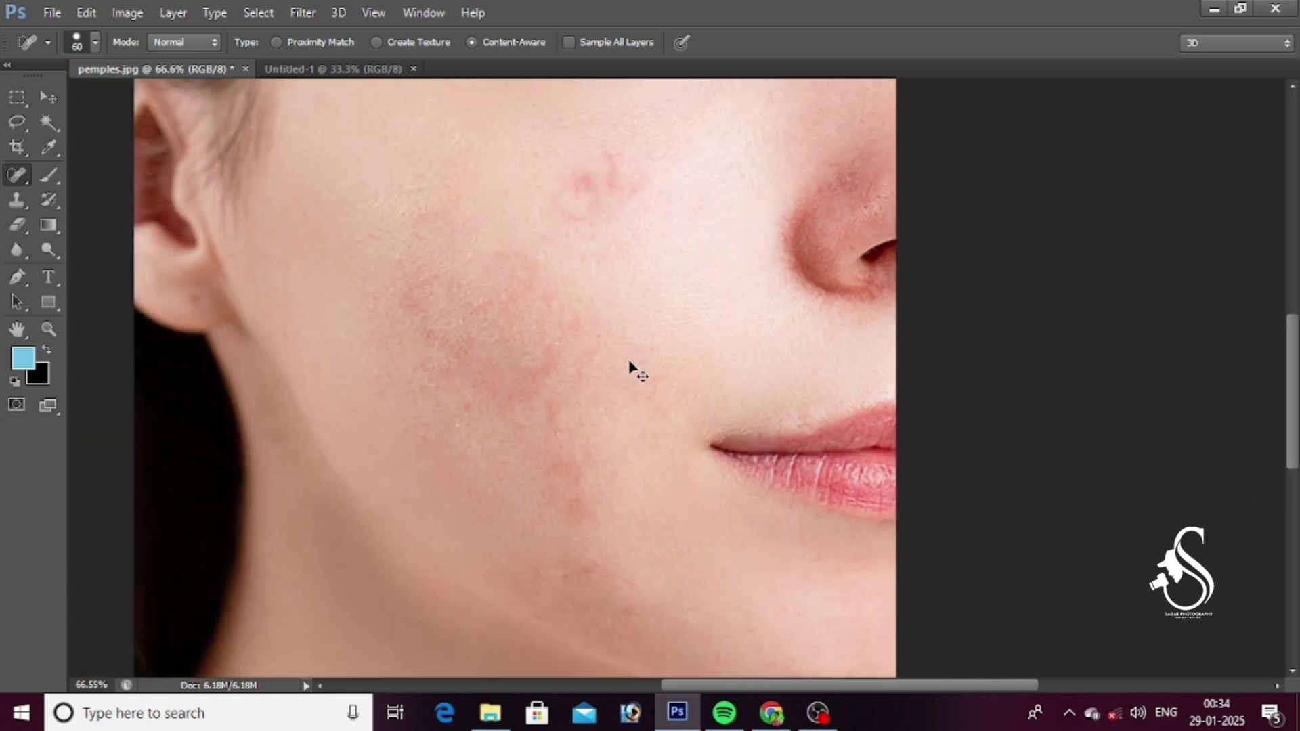
key(ctrl+minus)
key(ctrl+minus)
scroll(720, 383, up, 5)
scroll(720, 383, down, 3)
scroll(720, 384, up, 7)
click(700, 202)
click(770, 218)
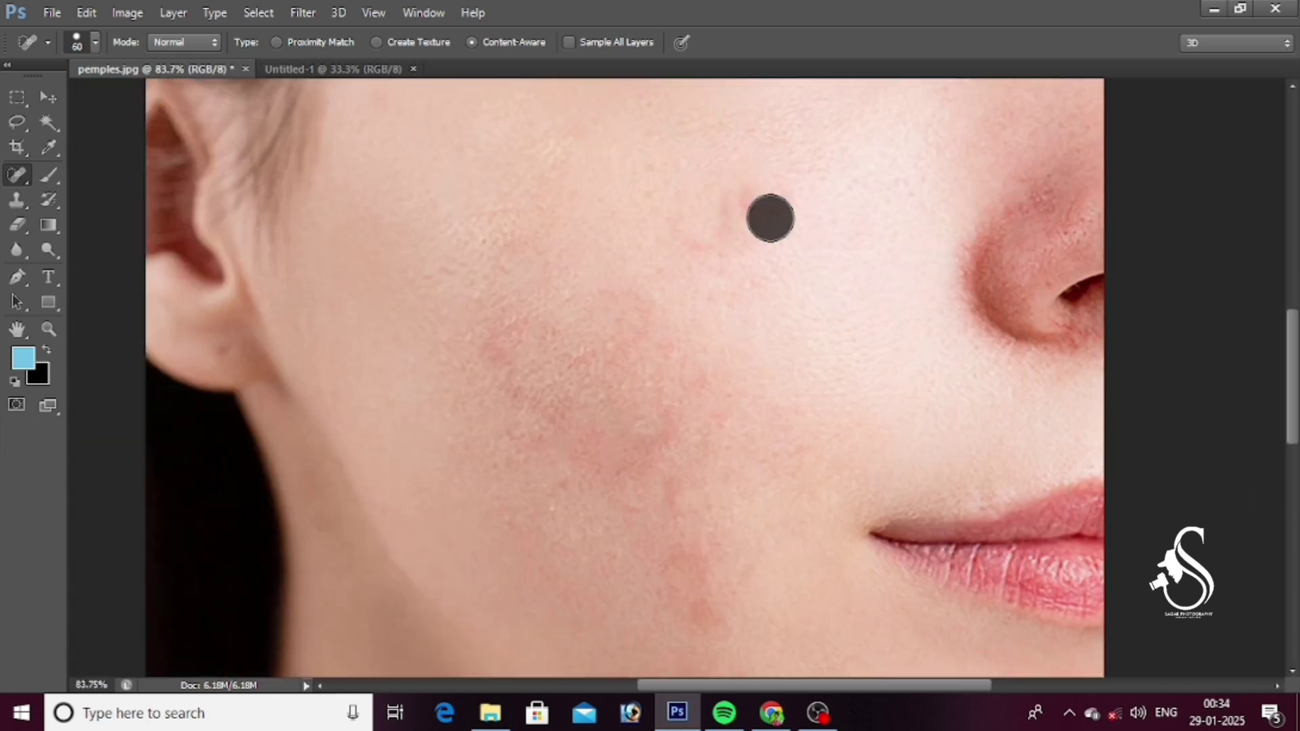
- Spot-heal the red patches on the outer and middle cheek
drag(510, 353, 548, 325)
click(552, 366)
click(531, 238)
mouse_move(798, 374)
mouse_down()
mouse_move(752, 270)
mouse_move(672, 379)
mouse_up()
click(667, 352)
scroll(674, 390, down, 3)
click(648, 232)
- Enlarge the Spot Healing Brush to size 80 and even out the redness on the middle and lower cheek
key(bracketright)
key(bracketright)
click(614, 262)
click(695, 393)
drag(684, 454, 678, 306)
click(622, 444)
scroll(627, 367, down, 5)
click(627, 364)
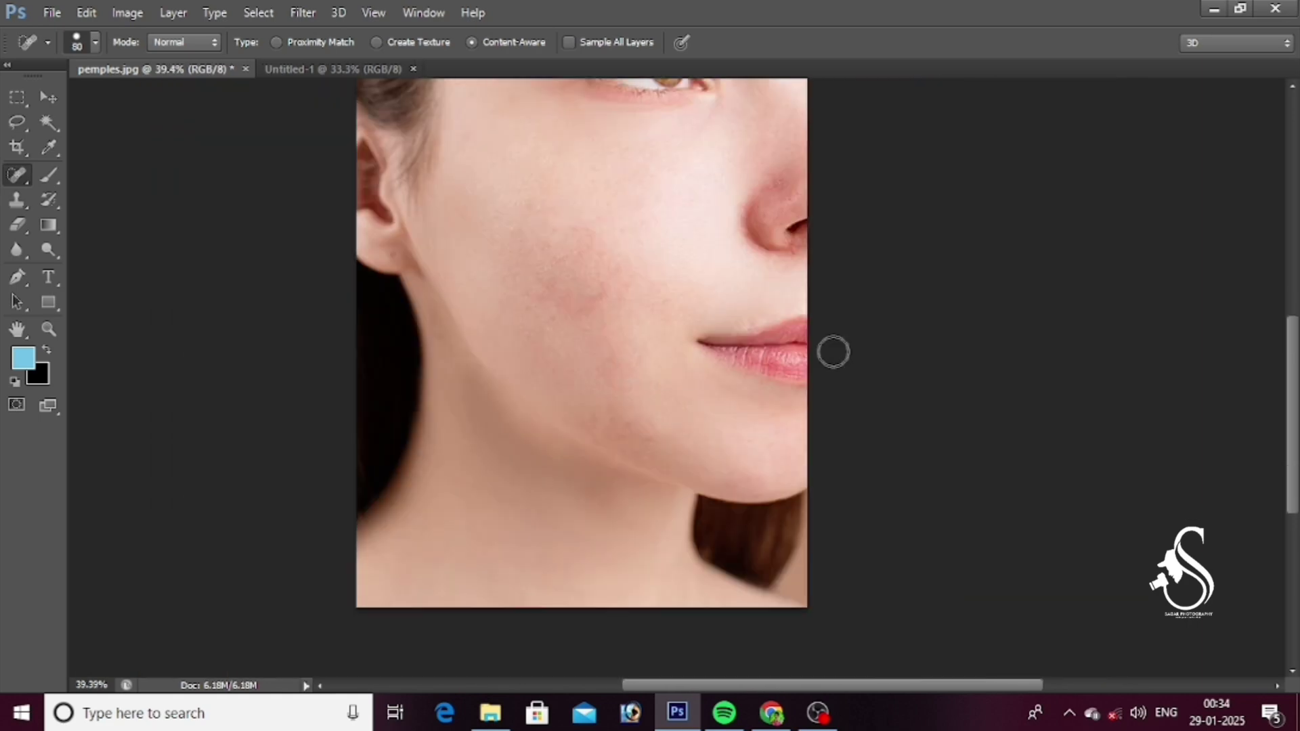
scroll(643, 354, down, 1)
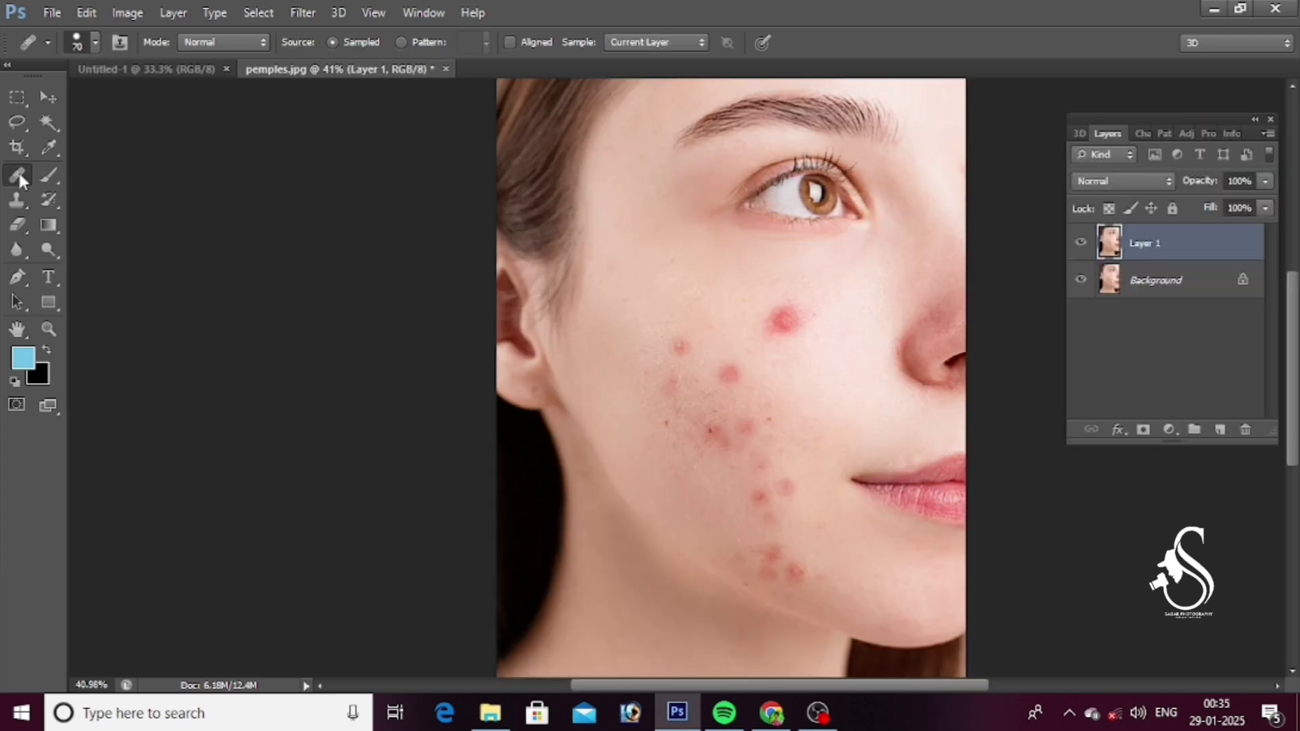
- Use the Healing Brush Tool on Layer 1 to cover the large pimple and two upper-cheek pimples with skin sampled beside the large one
right_click(13, 173)
click(89, 191)
scroll(751, 402, up, 4)
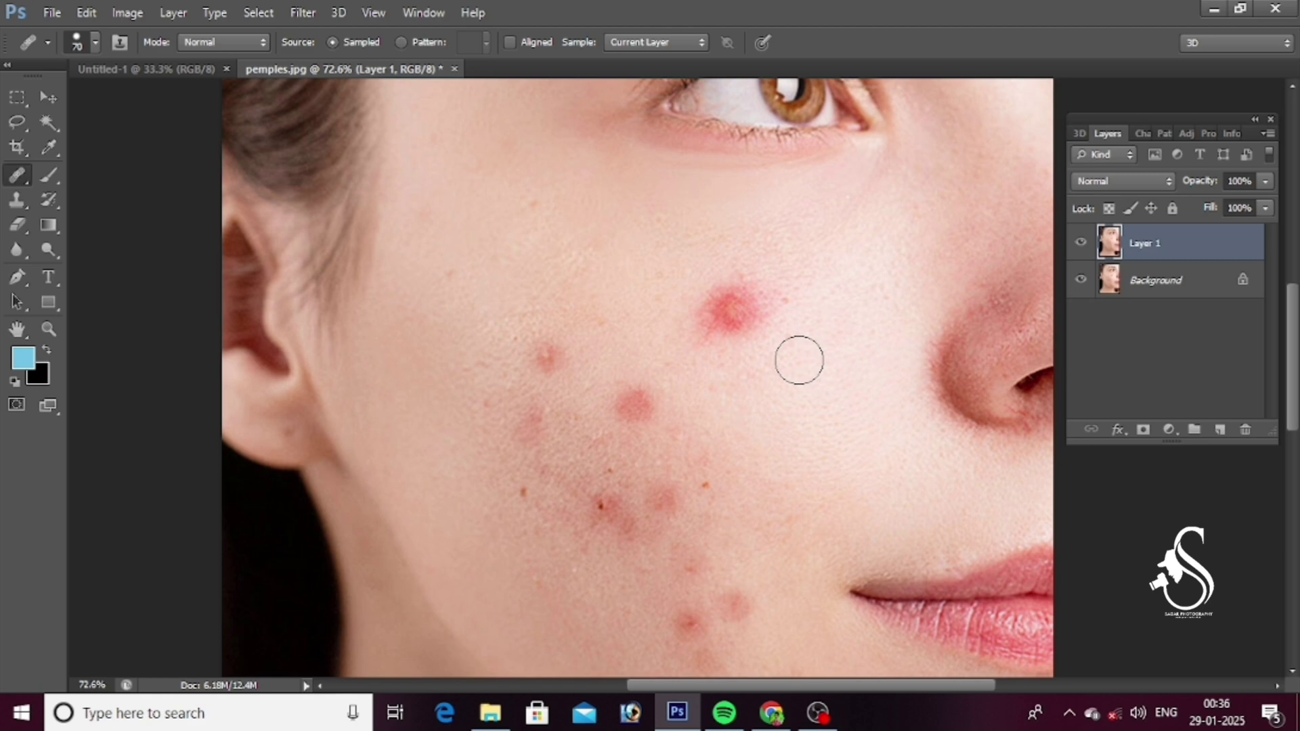
alt+click(757, 319)
click(729, 311)
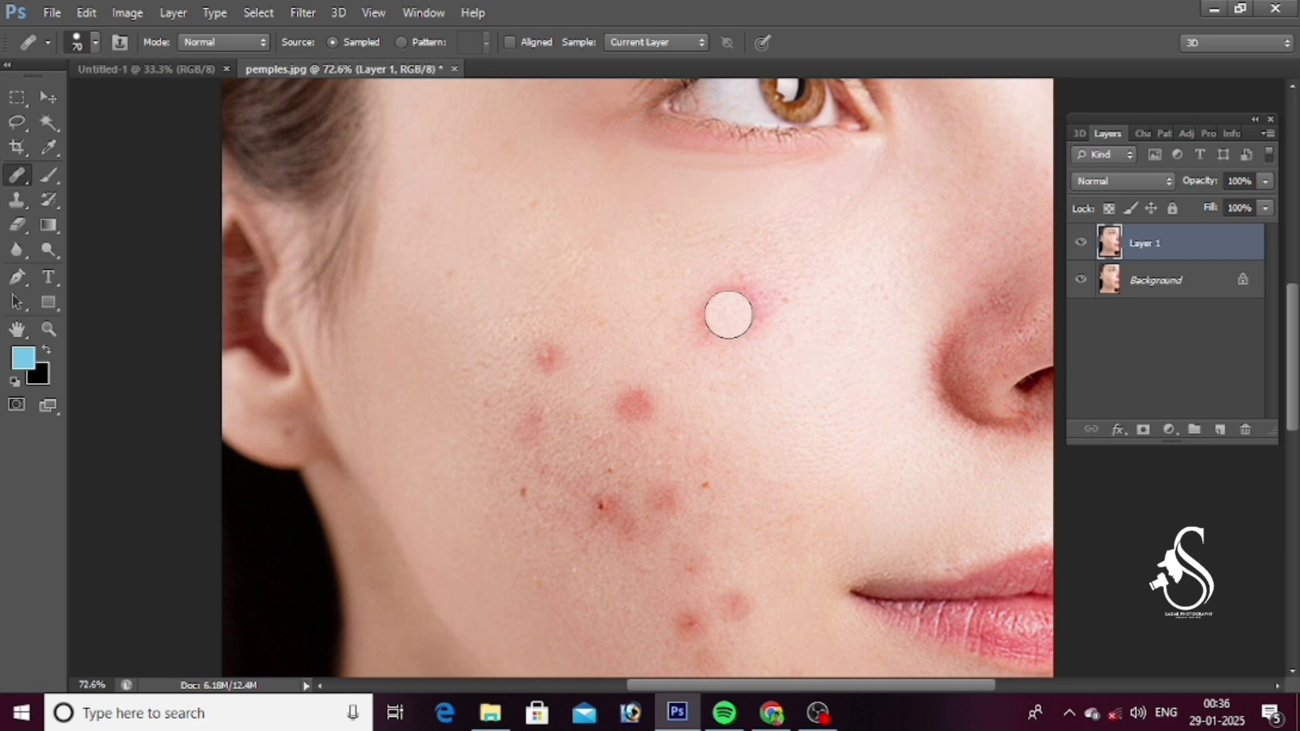
click(636, 403)
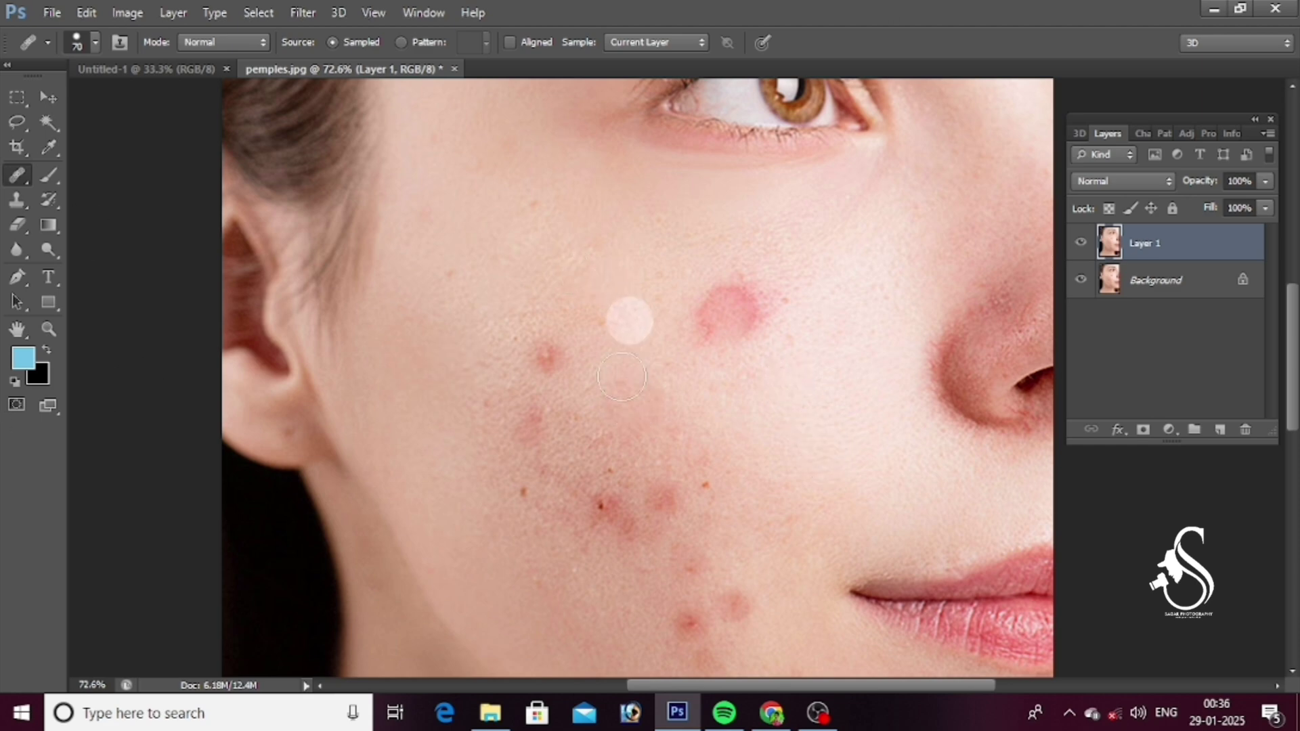
click(550, 358)
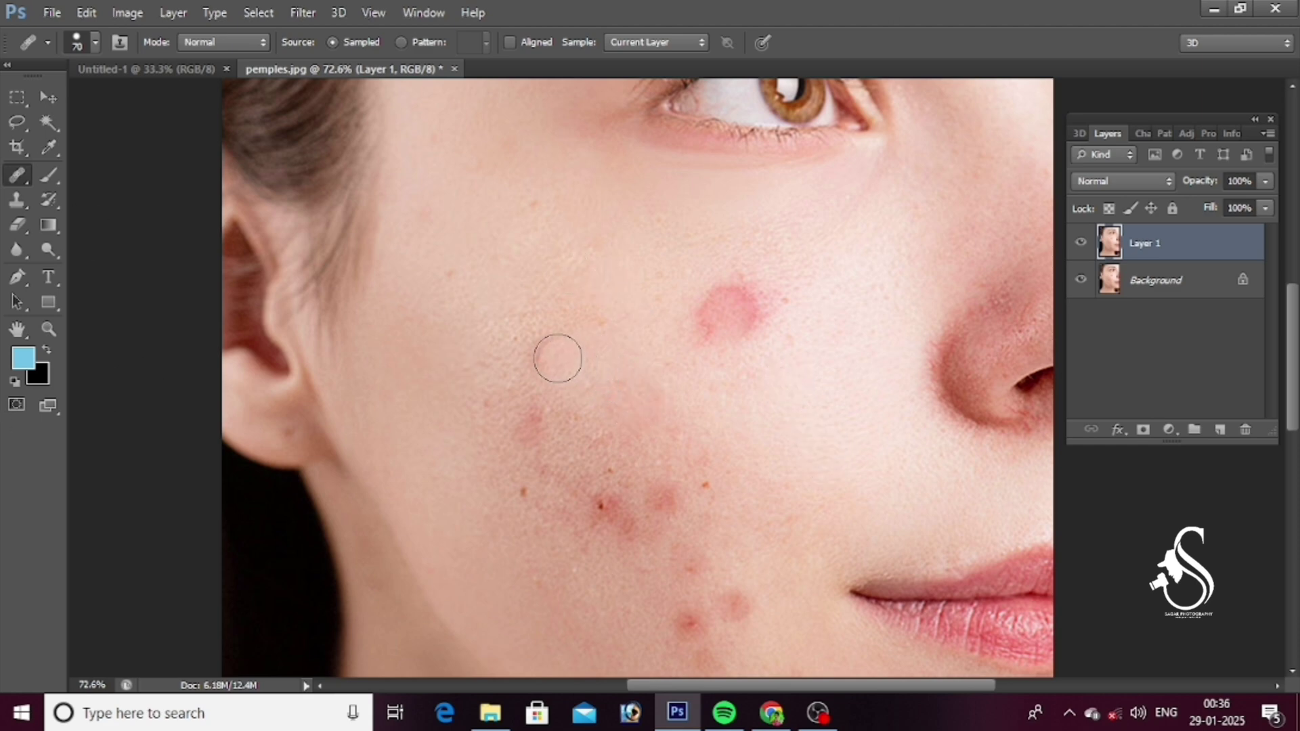
- Sample clean cheek skin again and heal the lower and ear-side edges of the large pimple's mark
alt+click(595, 355)
click(736, 370)
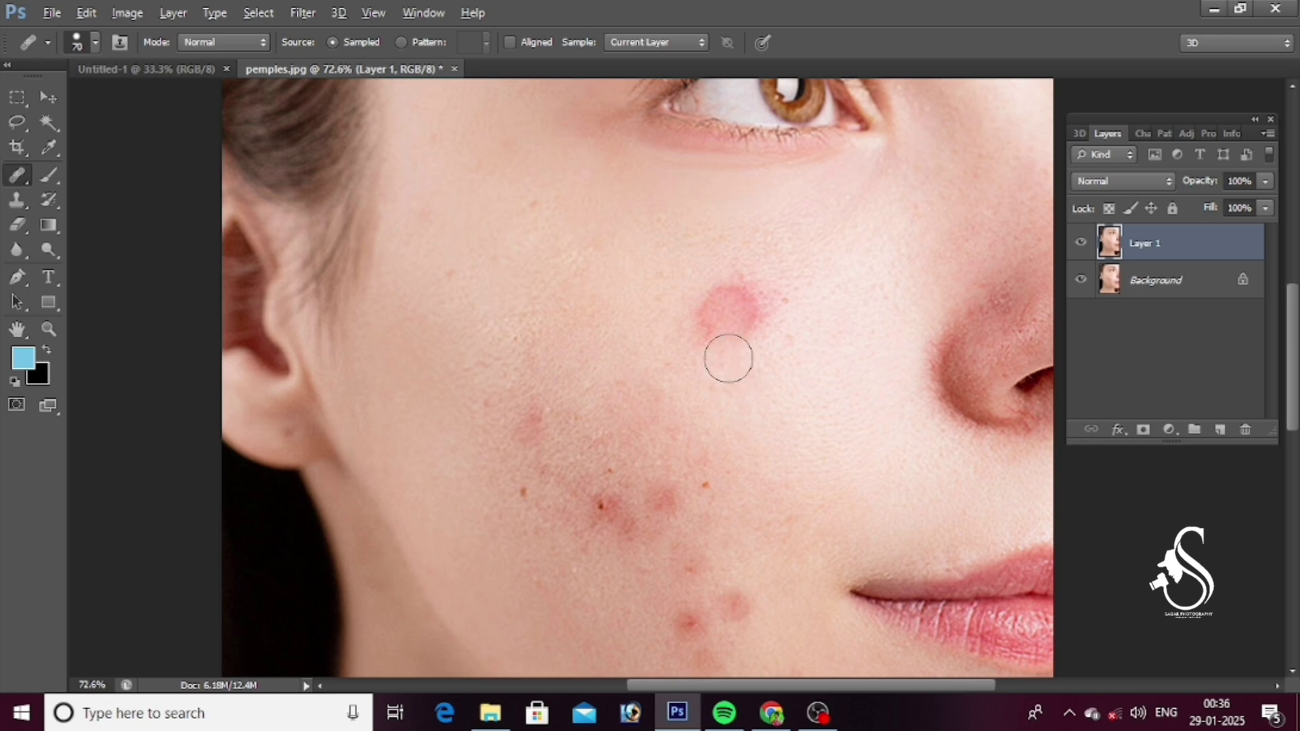
click(709, 330)
alt+click(682, 358)
click(693, 311)
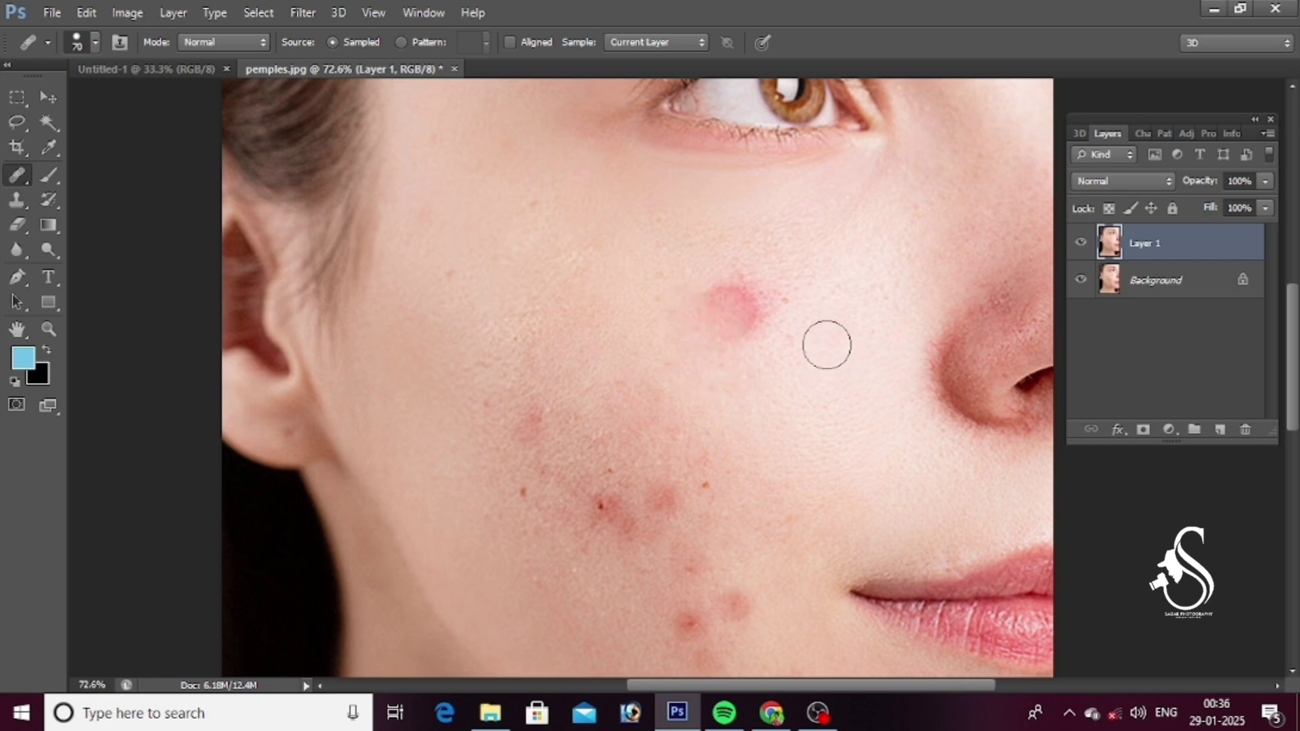
- Heal the nose-side edge and the remaining redness of the large pimple, resampling nearby clean skin between dabs
alt+click(784, 342)
click(762, 323)
alt+click(808, 284)
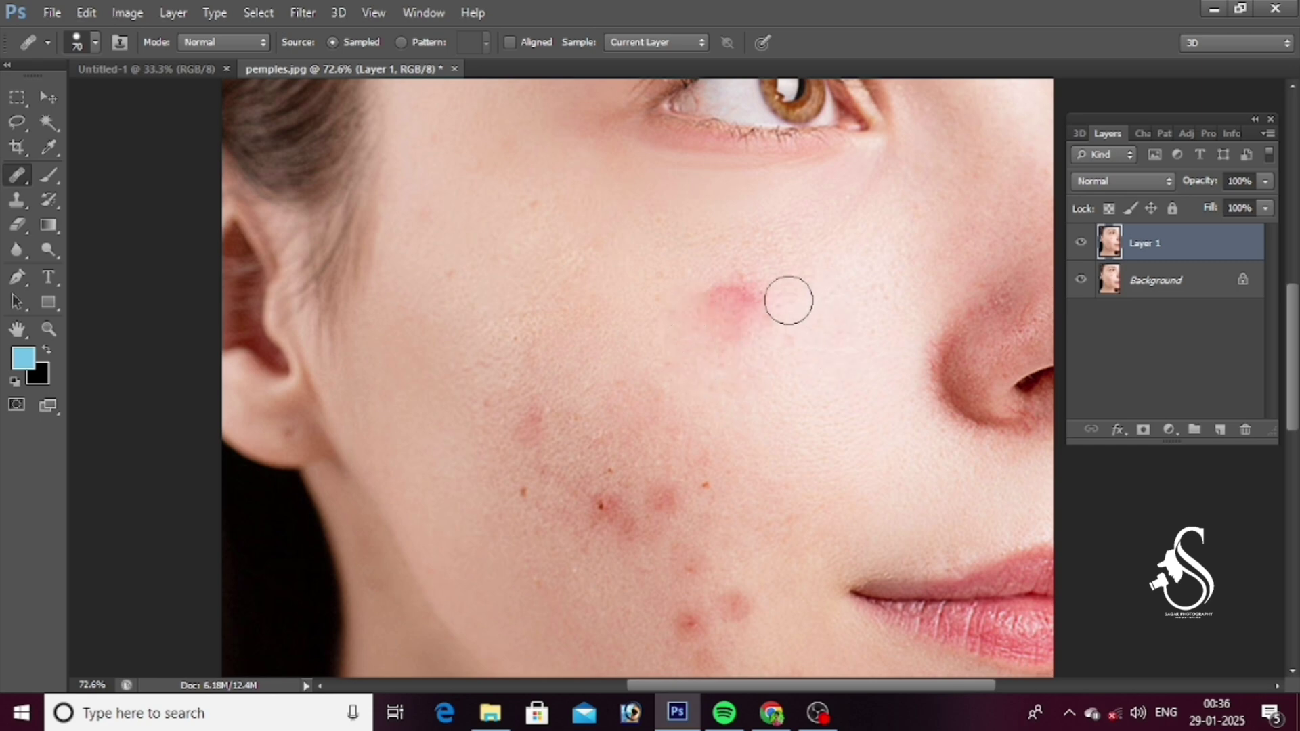
click(775, 298)
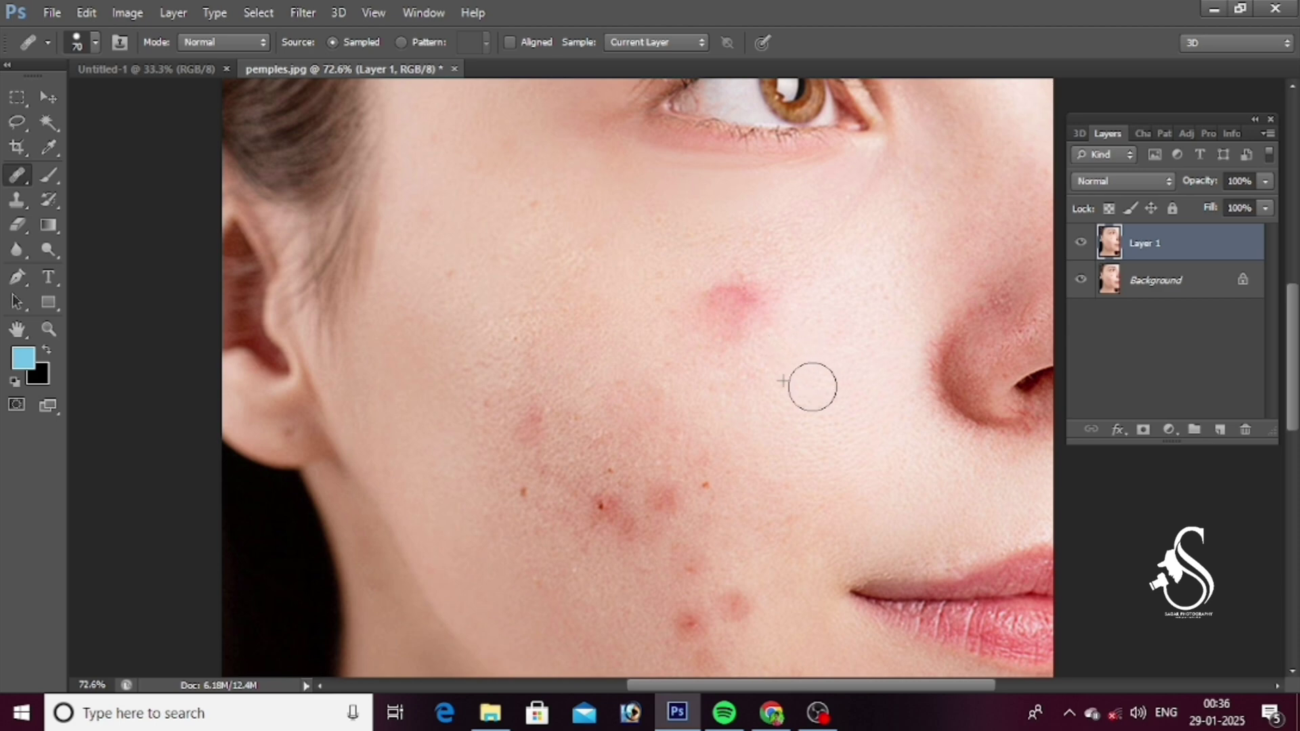
click(737, 291)
alt+click(797, 291)
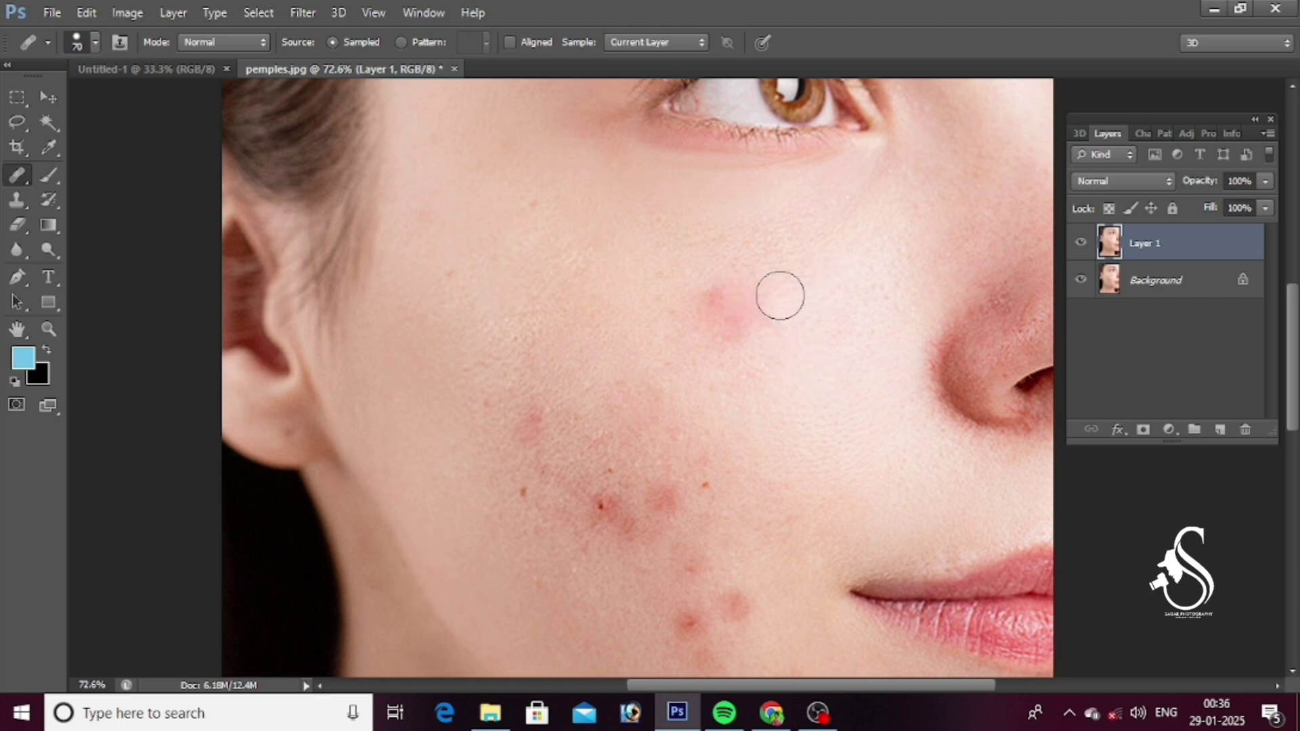
click(769, 317)
alt+click(762, 372)
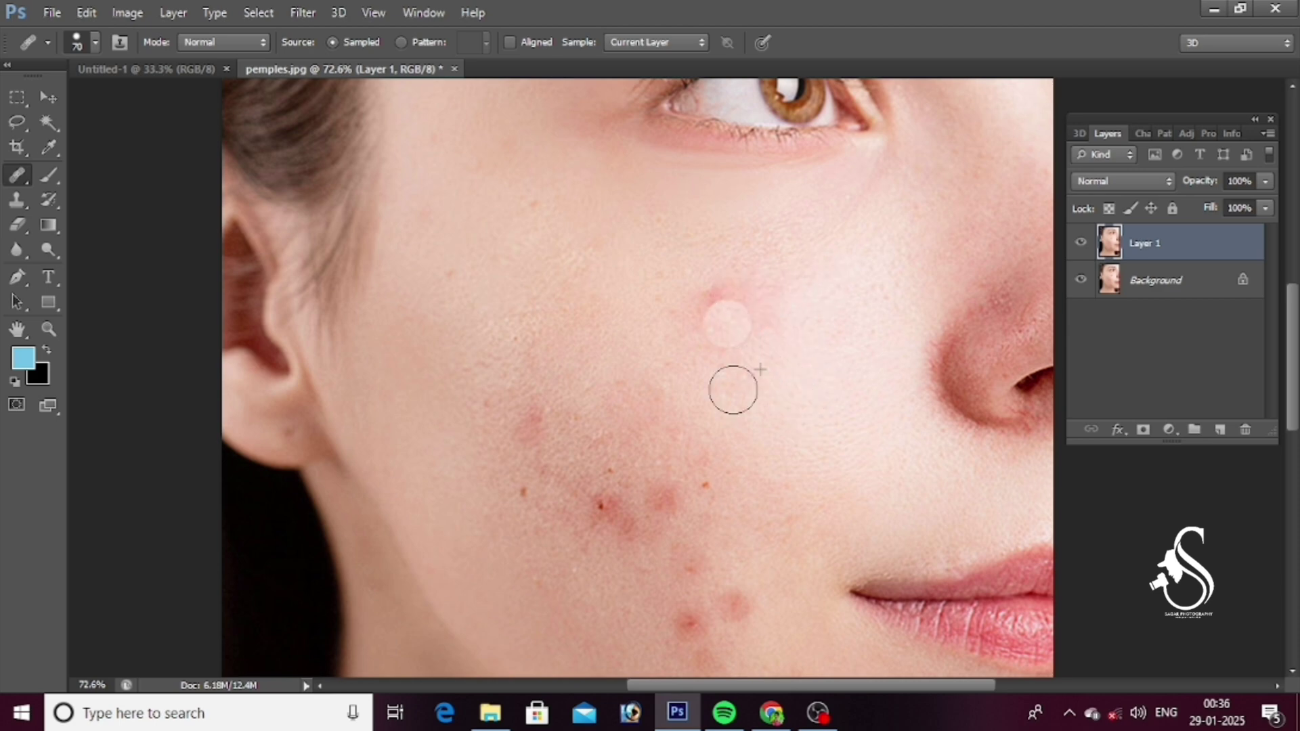
click(703, 298)
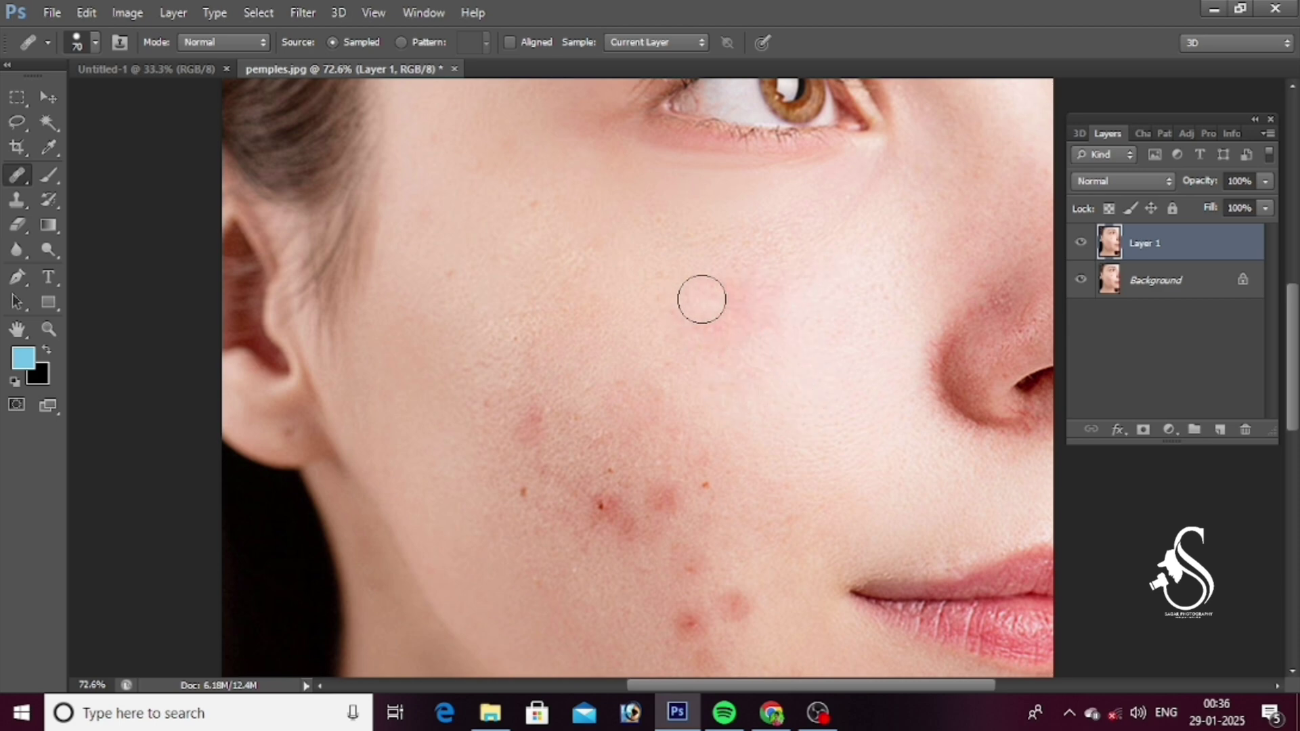
- Heal the pimples on the cheek beside the mouth corner using clean skin next to them
drag(746, 444, 766, 299)
click(756, 435)
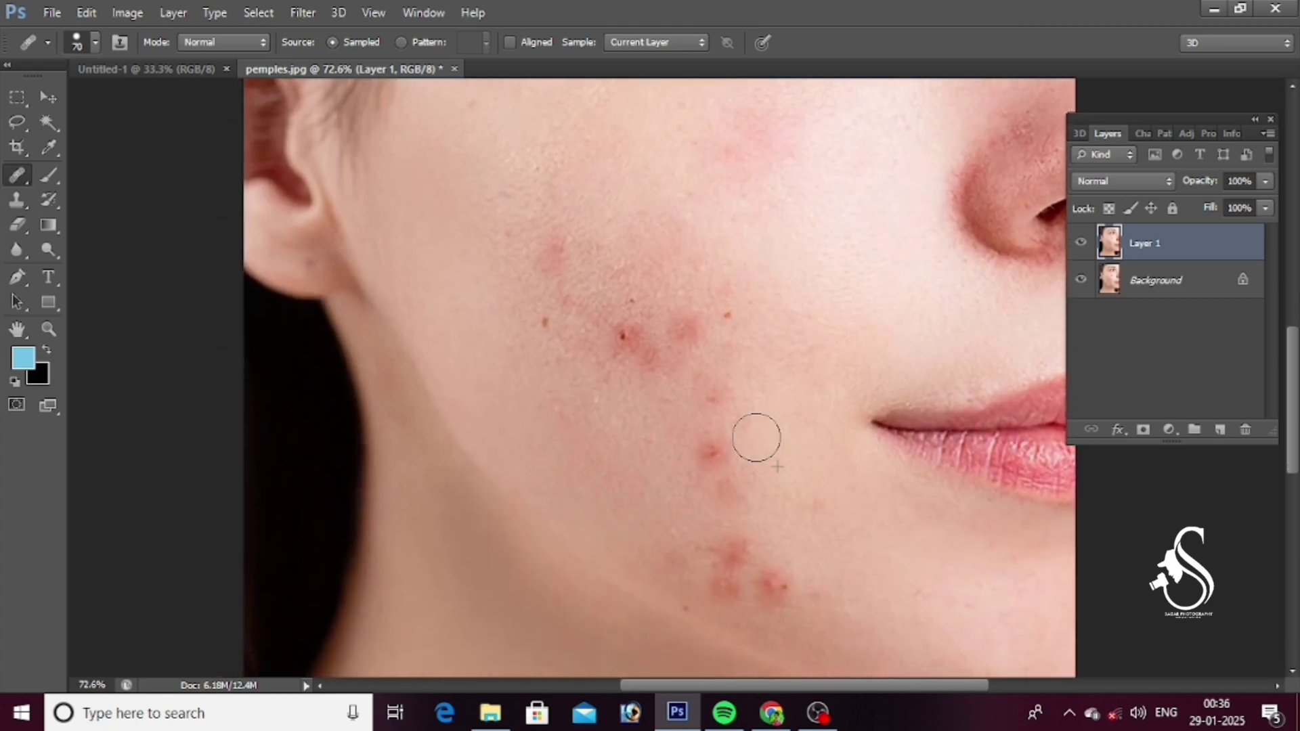
click(705, 453)
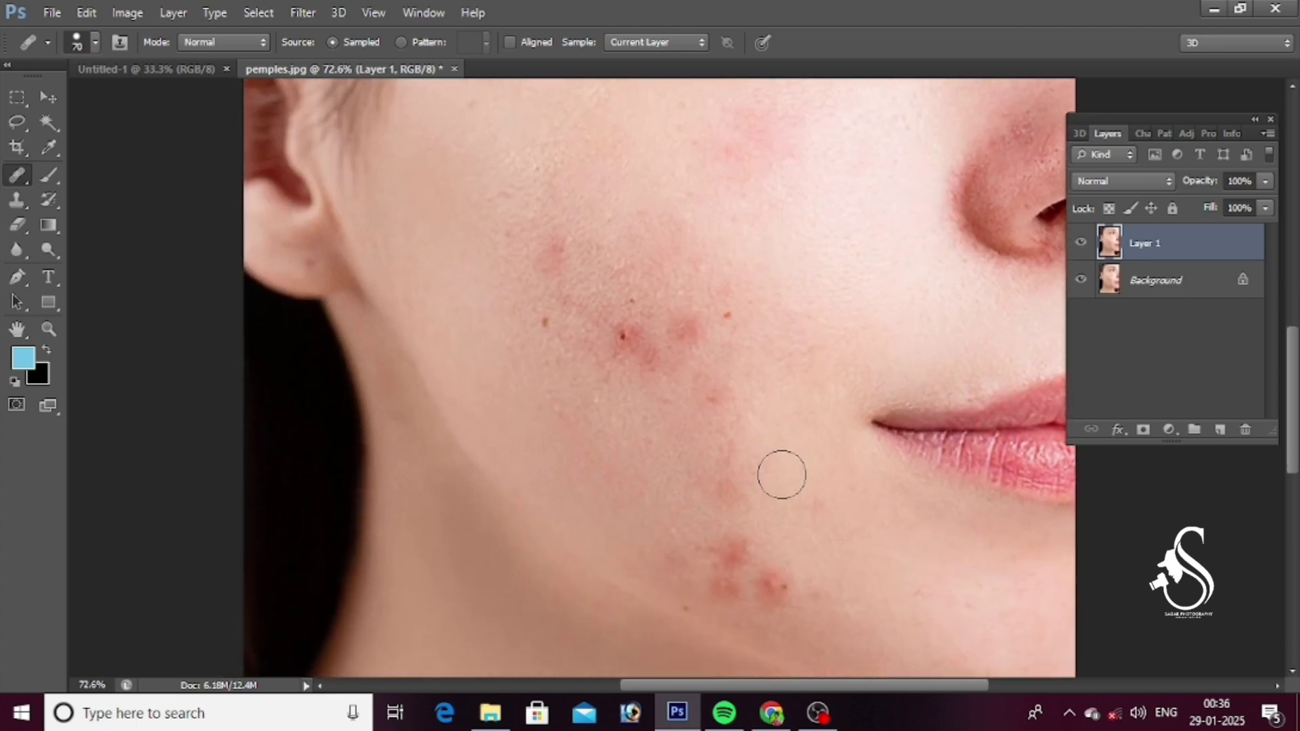
click(735, 493)
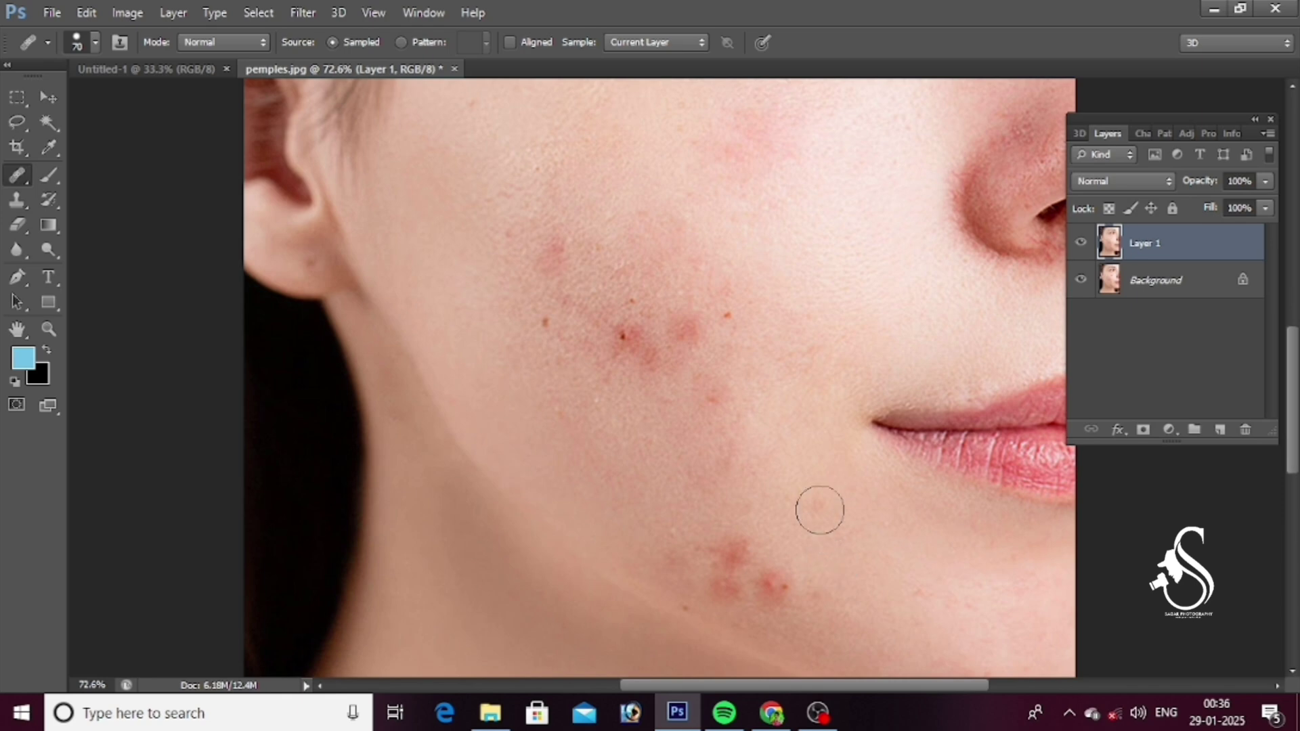
- Heal the dark spots and the pimple cluster on the middle cheek with the Healing Brush
drag(712, 499, 723, 387)
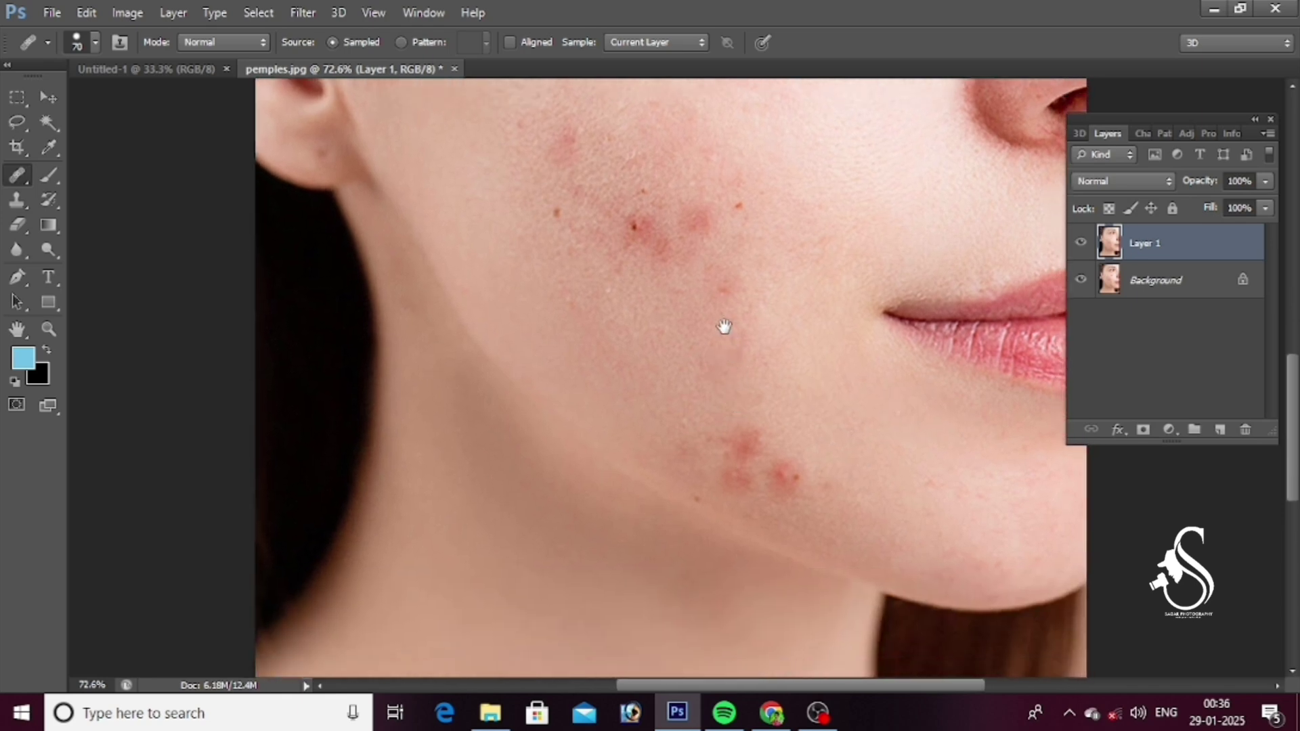
drag(725, 327, 731, 540)
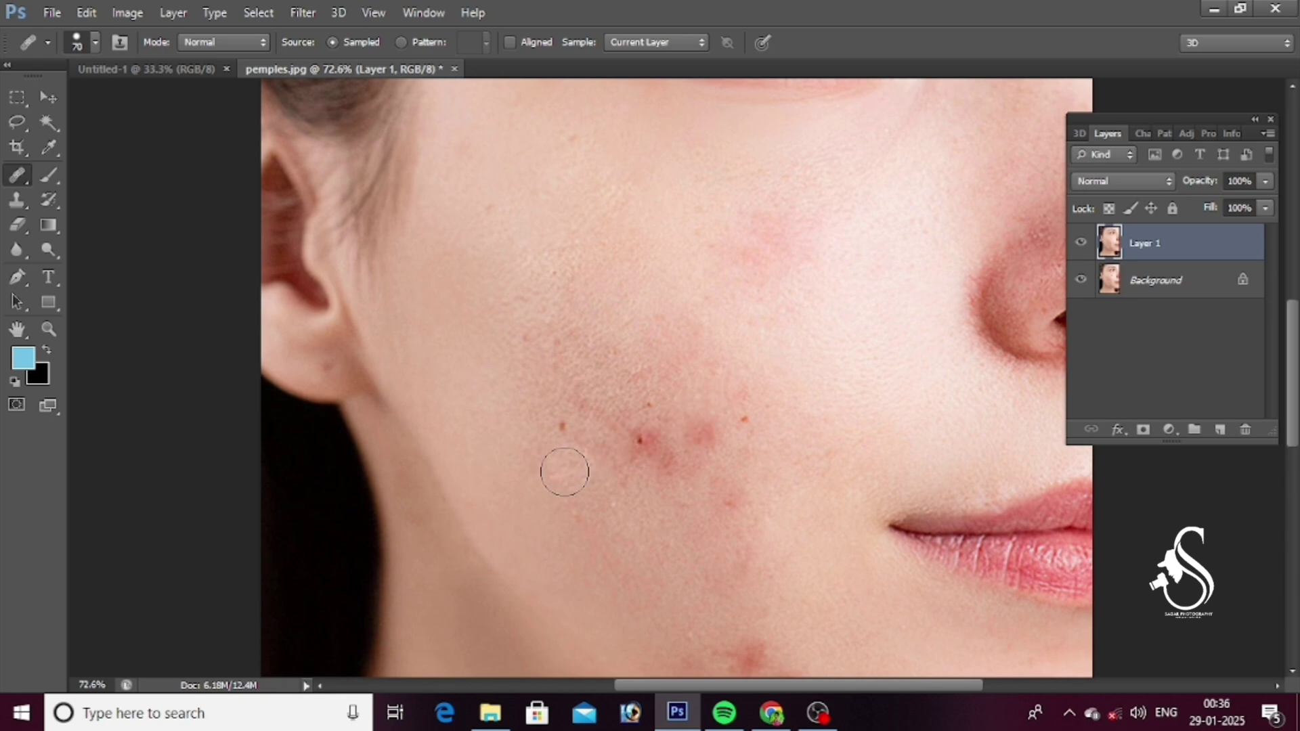
click(563, 425)
click(640, 440)
click(745, 420)
click(705, 437)
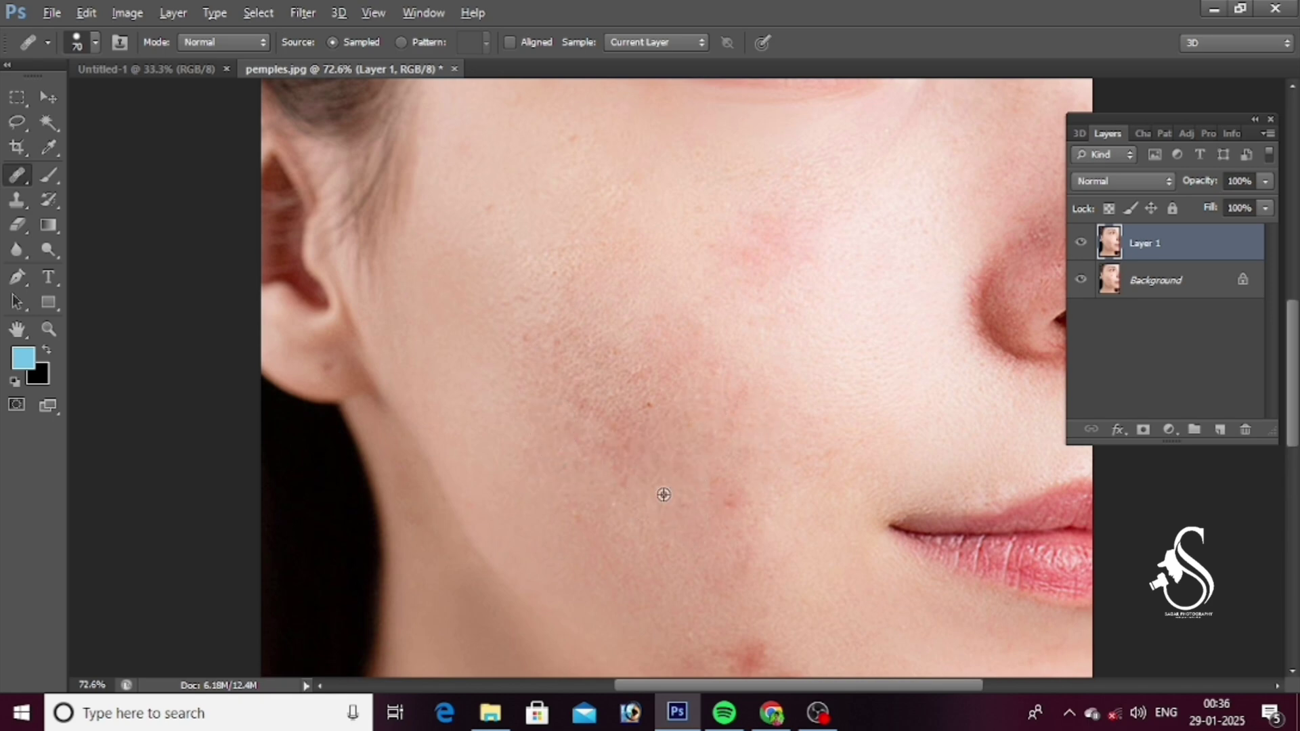
- Heal the pimple cluster near the jawline with the Healing Brush, resampling adjacent clean skin between dabs
scroll(696, 495, down, 8)
scroll(754, 467, up, 10)
alt+click(740, 436)
click(706, 433)
click(803, 432)
alt+click(762, 398)
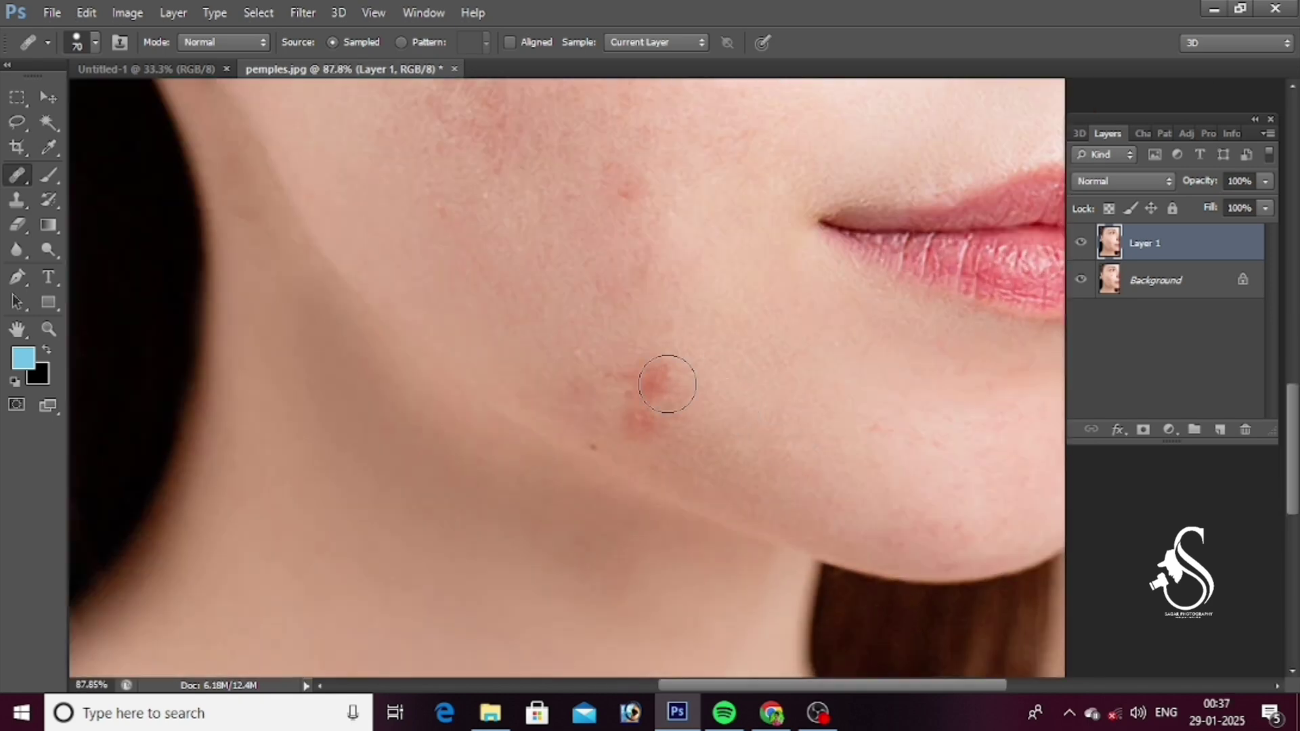
click(659, 381)
click(651, 425)
scroll(710, 414, down, 1)
scroll(709, 416, up, 4)
alt+click(669, 486)
click(645, 468)
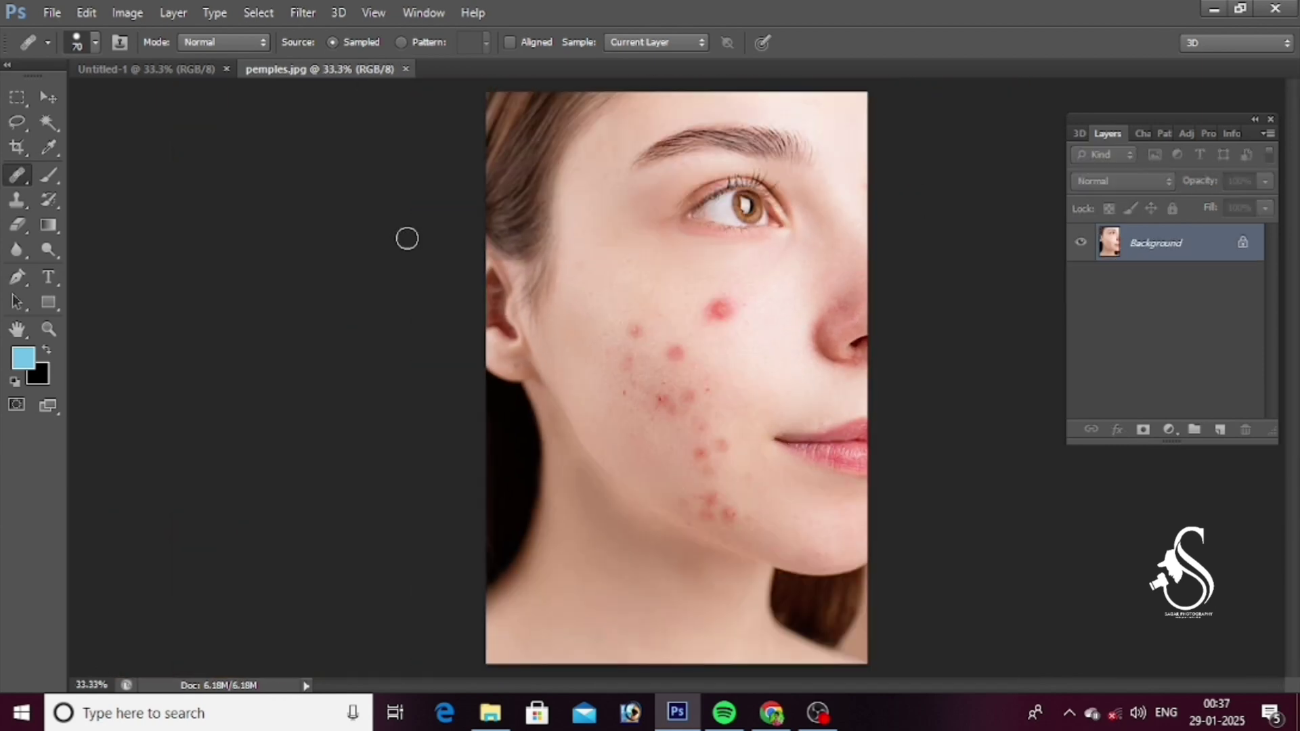
- Patch the large pimple below the eye with clean skin beside it using the Patch tool, and clear the selection
right_click(18, 178)
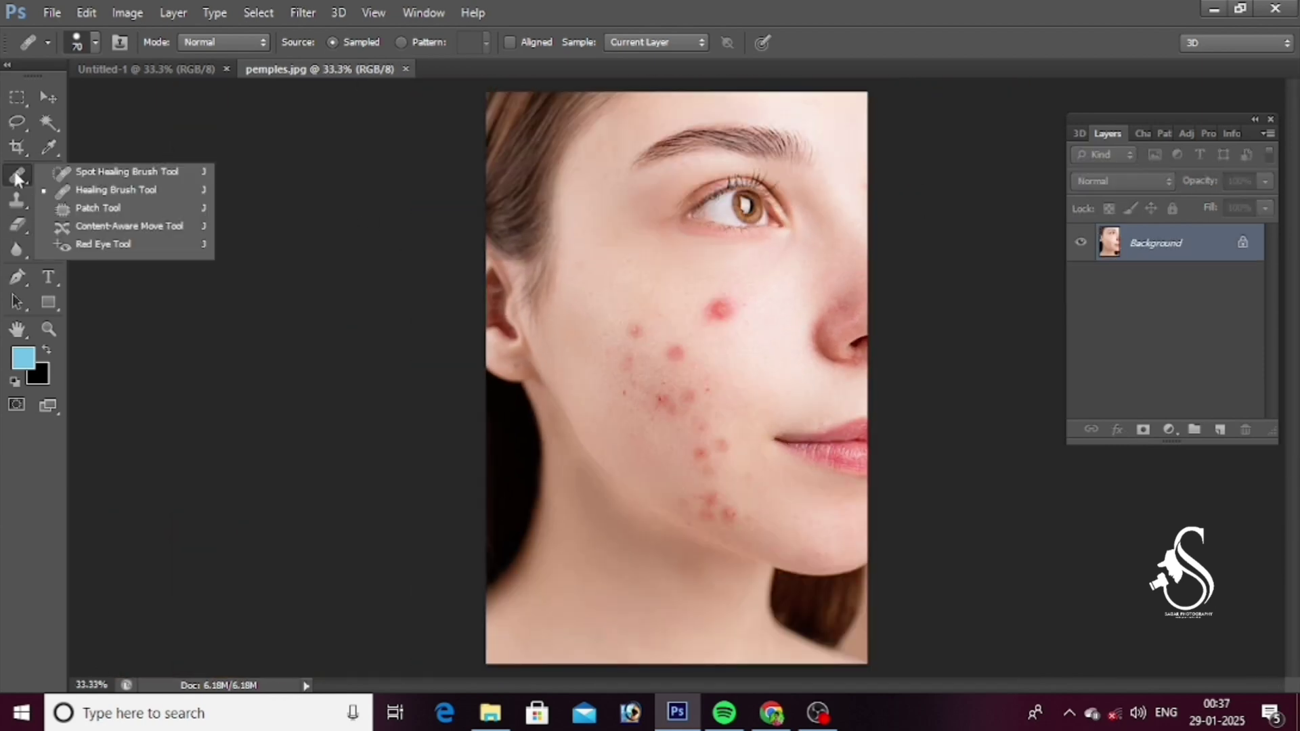
click(99, 203)
scroll(609, 372, up, 4)
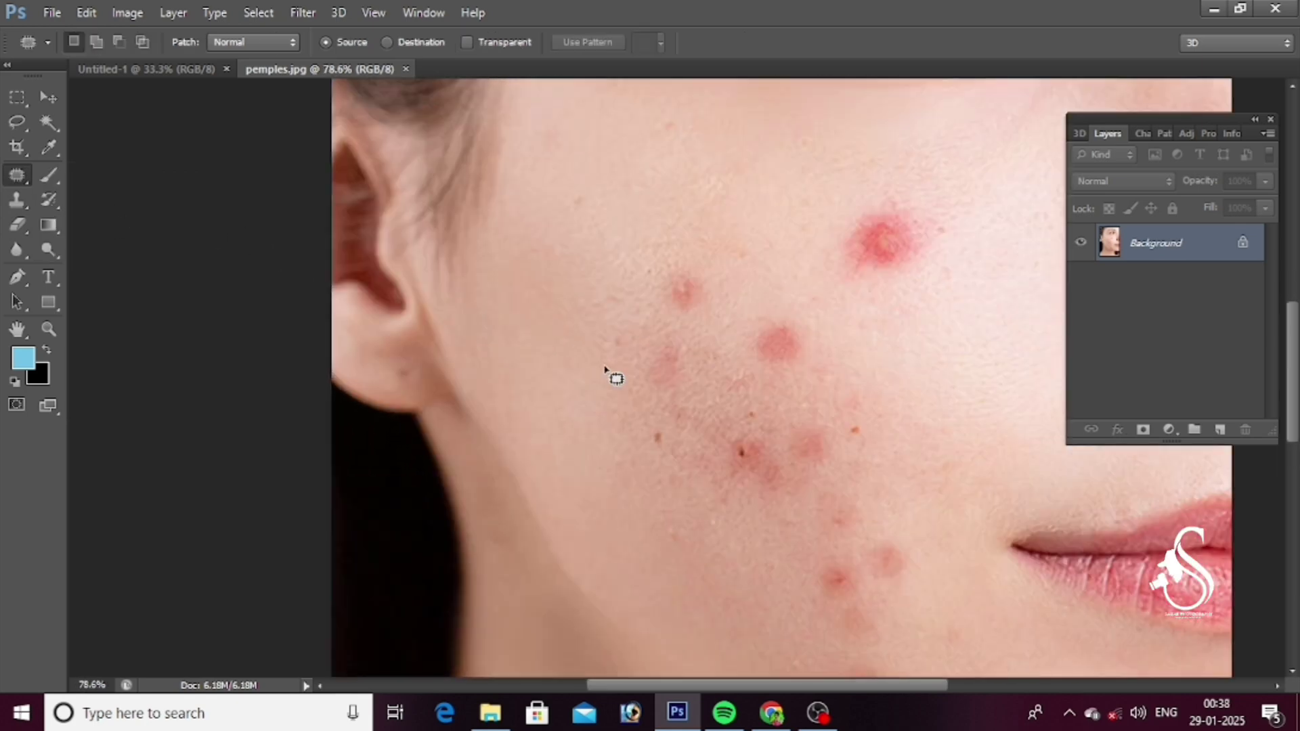
drag(805, 353, 588, 379)
scroll(593, 386, down, 1)
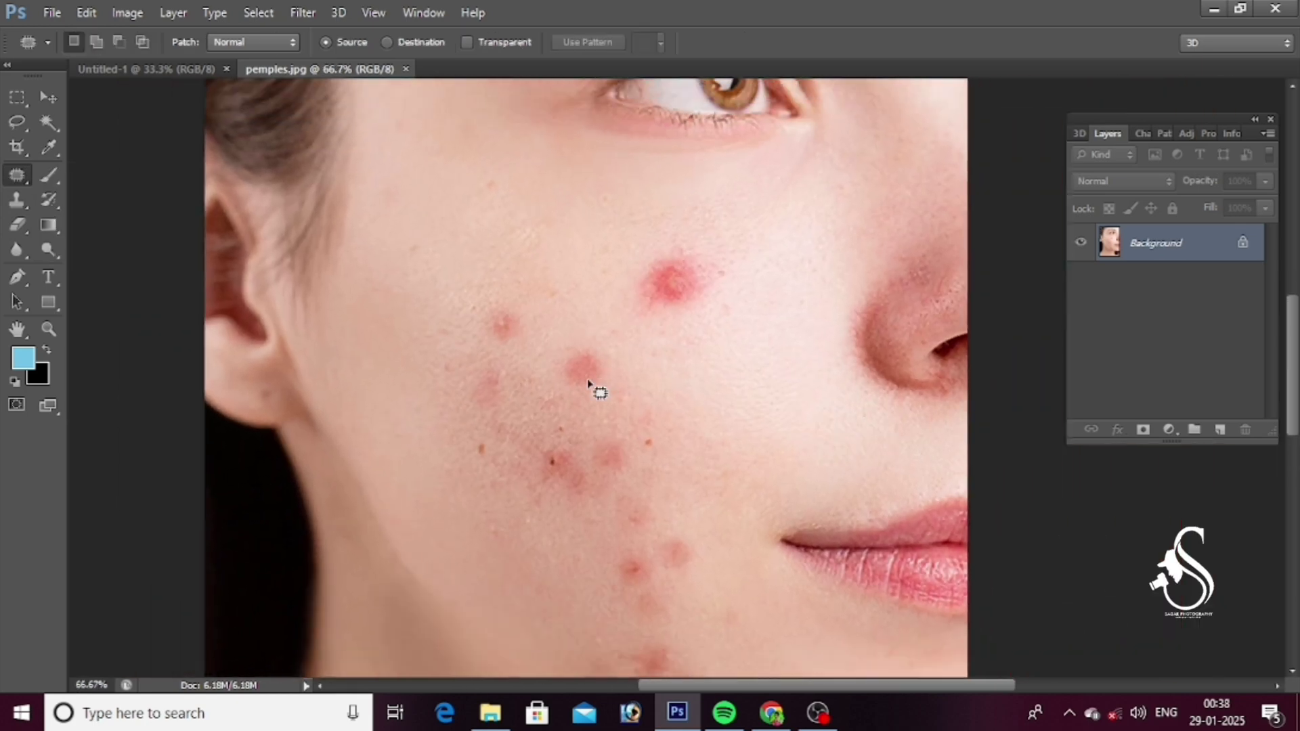
scroll(678, 379, up, 2)
drag(732, 328, 689, 366)
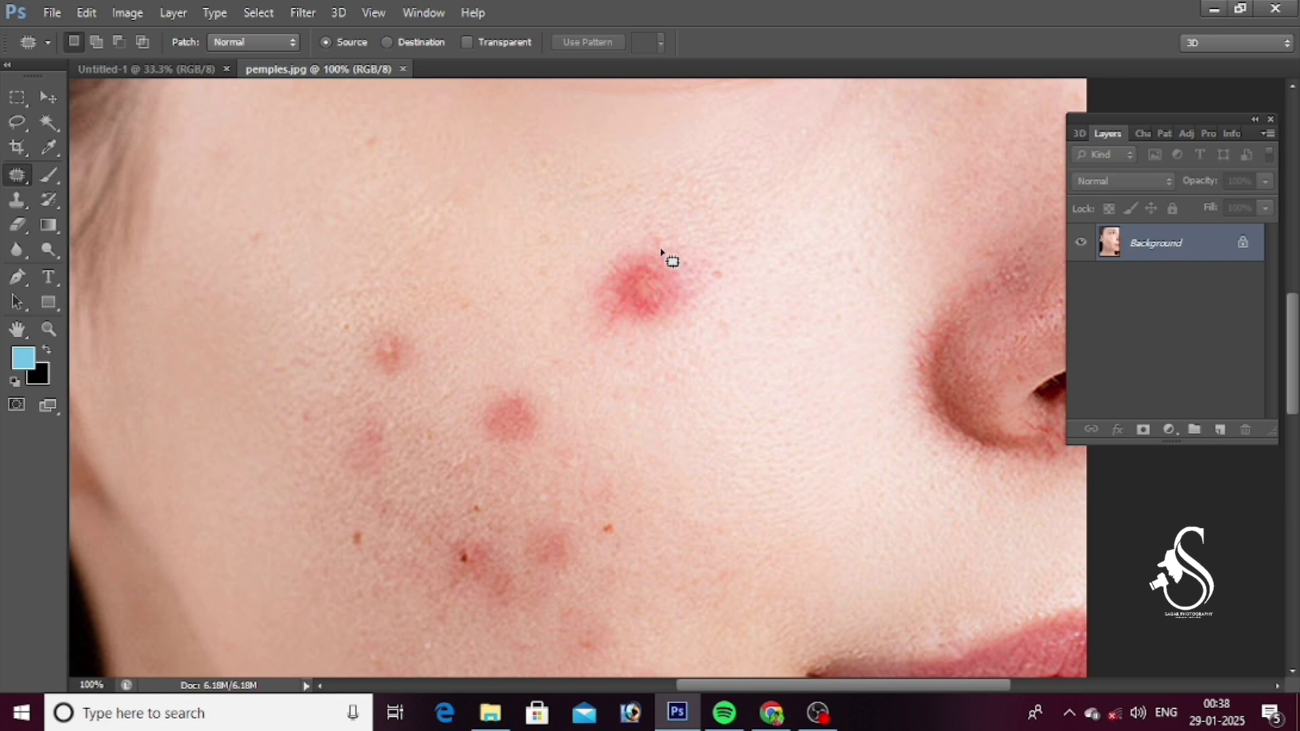
drag(617, 249, 591, 299)
drag(641, 237, 644, 234)
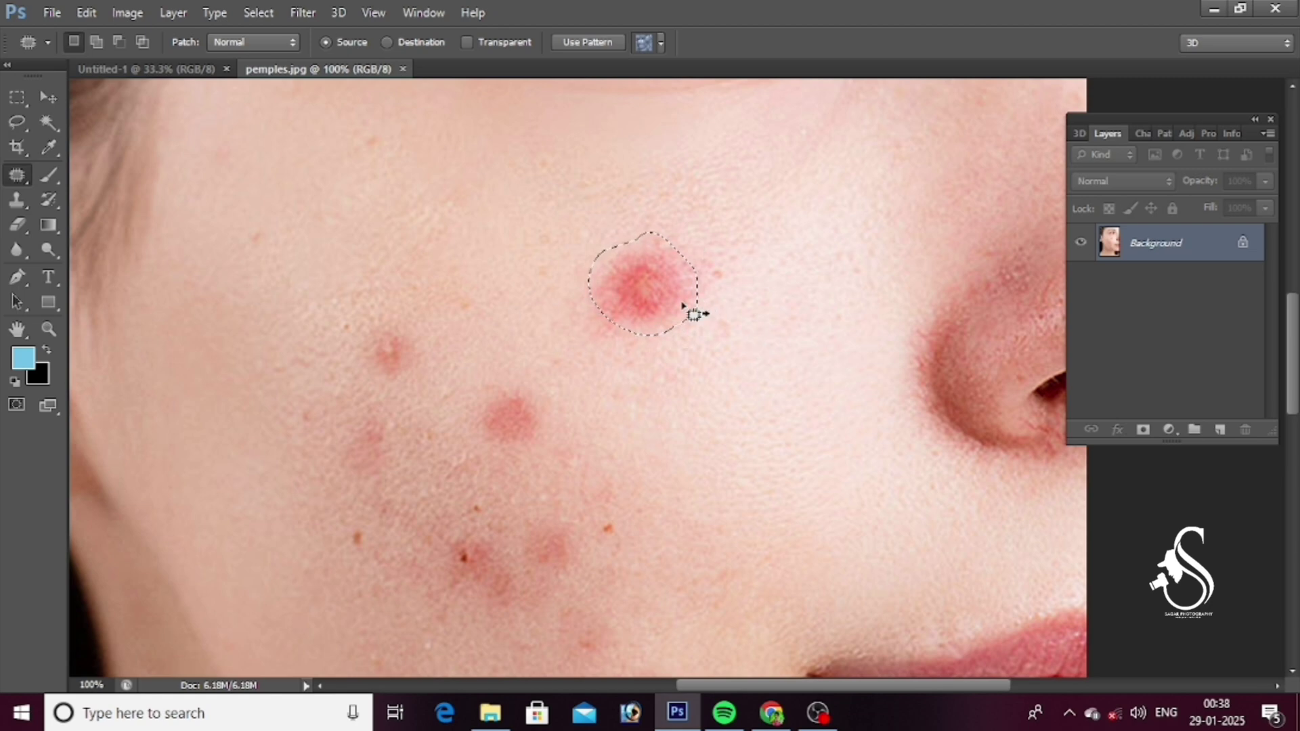
drag(650, 271, 781, 310)
mouse_move(756, 359)
mouse_down()
mouse_move(745, 368)
mouse_move(748, 350)
mouse_up()
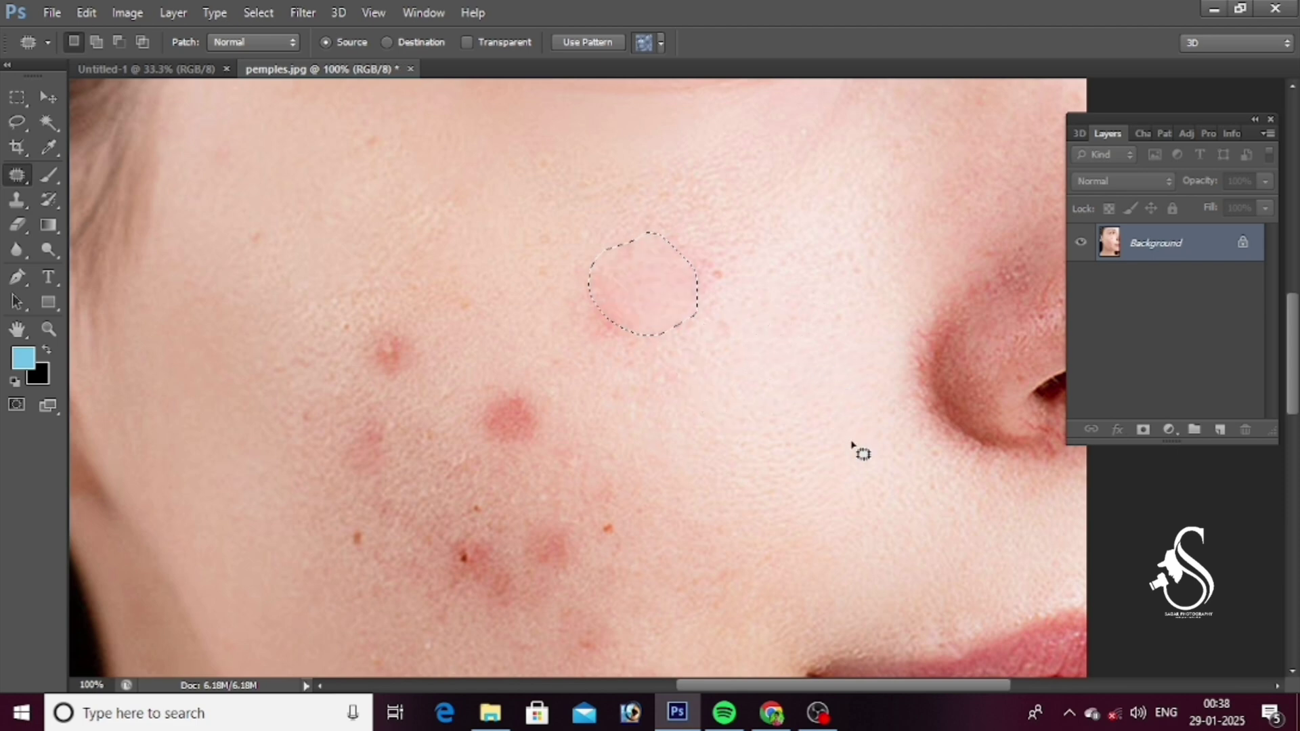
key(ctrl+d)
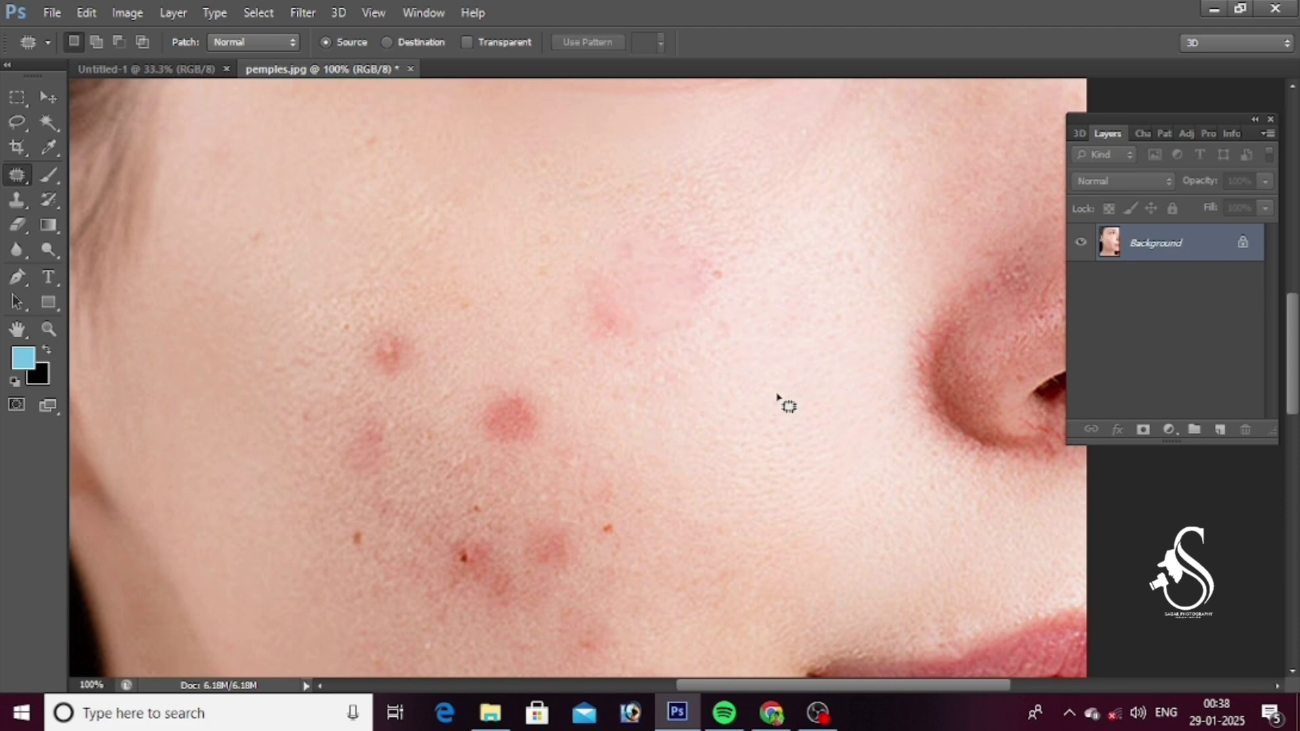
- Patch the round pimple on the upper cheek with clean neighbouring skin and deselect it
scroll(770, 400, down, 1)
scroll(770, 399, down, 2)
scroll(768, 400, up, 4)
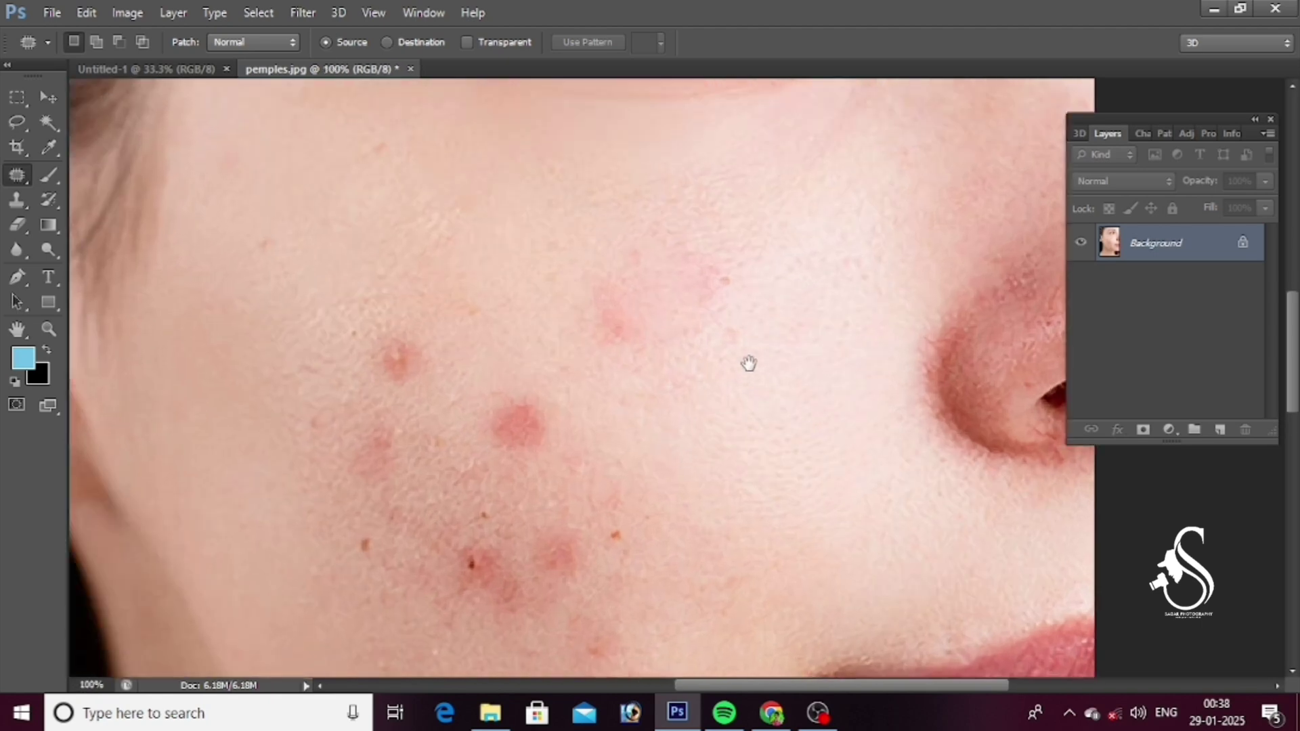
drag(565, 469, 559, 463)
drag(519, 452, 624, 466)
key(ctrl+d)
- Outline the pimples on the lower cheek beside the mouth corner and patch them with nearby clean skin
mouse_move(612, 529)
mouse_down()
mouse_move(618, 342)
mouse_move(605, 274)
mouse_up()
drag(676, 489, 633, 388)
key(ctrl+d)
drag(749, 506, 761, 337)
drag(615, 337, 668, 338)
drag(665, 458, 679, 339)
drag(729, 397, 726, 403)
drag(694, 396, 769, 351)
scroll(645, 323, up, 5)
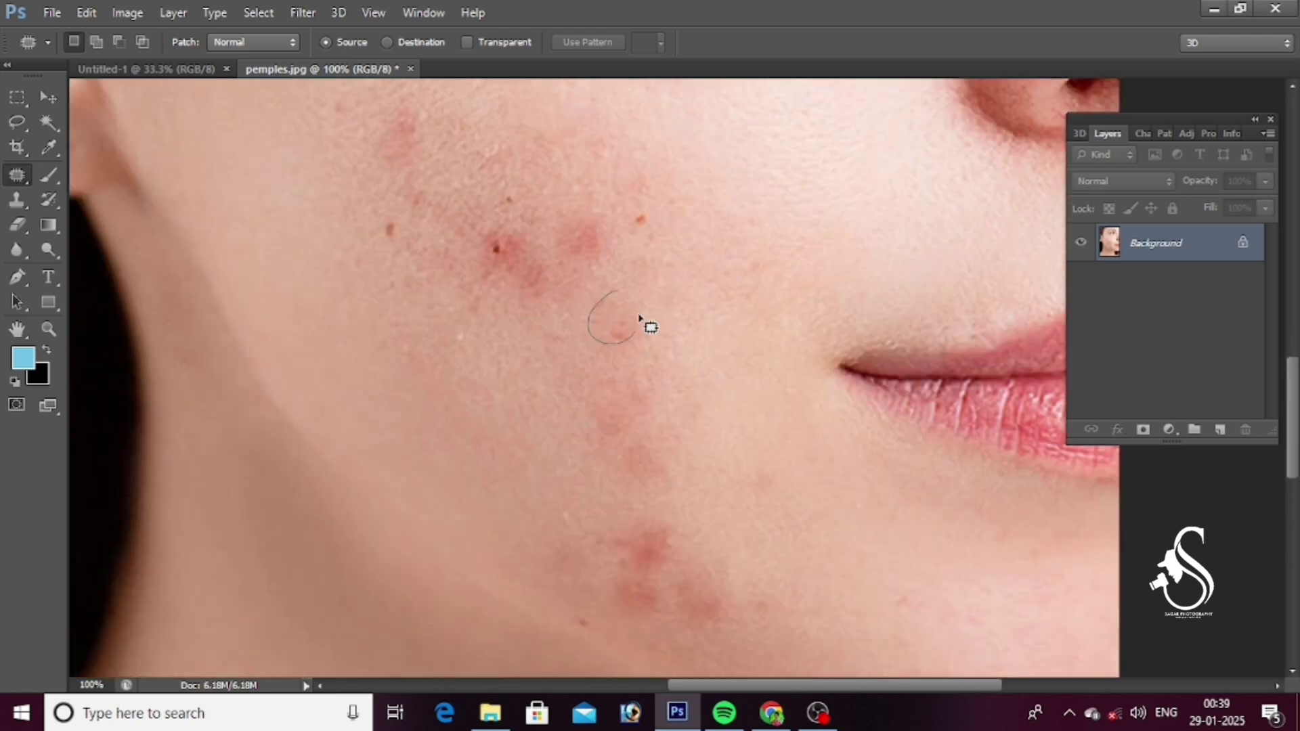
- Patch the small red and dark spots on the middle cheek with adjacent clean skin, deselecting after each patch
drag(541, 356, 545, 354)
key(ctrl+d)
mouse_move(610, 336)
mouse_down()
mouse_move(566, 318)
mouse_move(647, 391)
mouse_up()
drag(525, 398, 523, 401)
key(ctrl+d)
drag(520, 197, 599, 268)
- Patch the pimple cluster near the jawline with cleaner skin around it and clear the selection
scroll(576, 298, down, 5)
scroll(575, 298, right, 2)
drag(650, 345, 607, 271)
drag(589, 232, 613, 260)
drag(620, 332, 602, 244)
drag(582, 234, 667, 252)
drag(634, 279, 657, 208)
key(ctrl+d)
- Replace the next blemished cheek areas with smooth skin using the Patch tool, and deselect
drag(582, 156, 650, 549)
drag(630, 368, 656, 405)
mouse_move(637, 349)
mouse_down()
mouse_move(583, 343)
mouse_move(600, 356)
mouse_up()
drag(602, 386, 598, 398)
key(ctrl+d)
- Patch the last leftover marks on the cheek with clean skin and return to a view of the whole face
key(ctrl+minus)
key(ctrl+minus)
key(ctrl+minus)
key(ctrl+plus)
key(ctrl+plus)
drag(660, 261, 727, 279)
mouse_move(658, 280)
mouse_down()
mouse_move(669, 298)
mouse_move(652, 352)
mouse_move(586, 368)
mouse_up()
scroll(652, 352, up, 4)
drag(578, 353, 630, 364)
key(ctrl+d)
drag(607, 356, 627, 380)
key(ctrl+minus)
key(ctrl+minus)
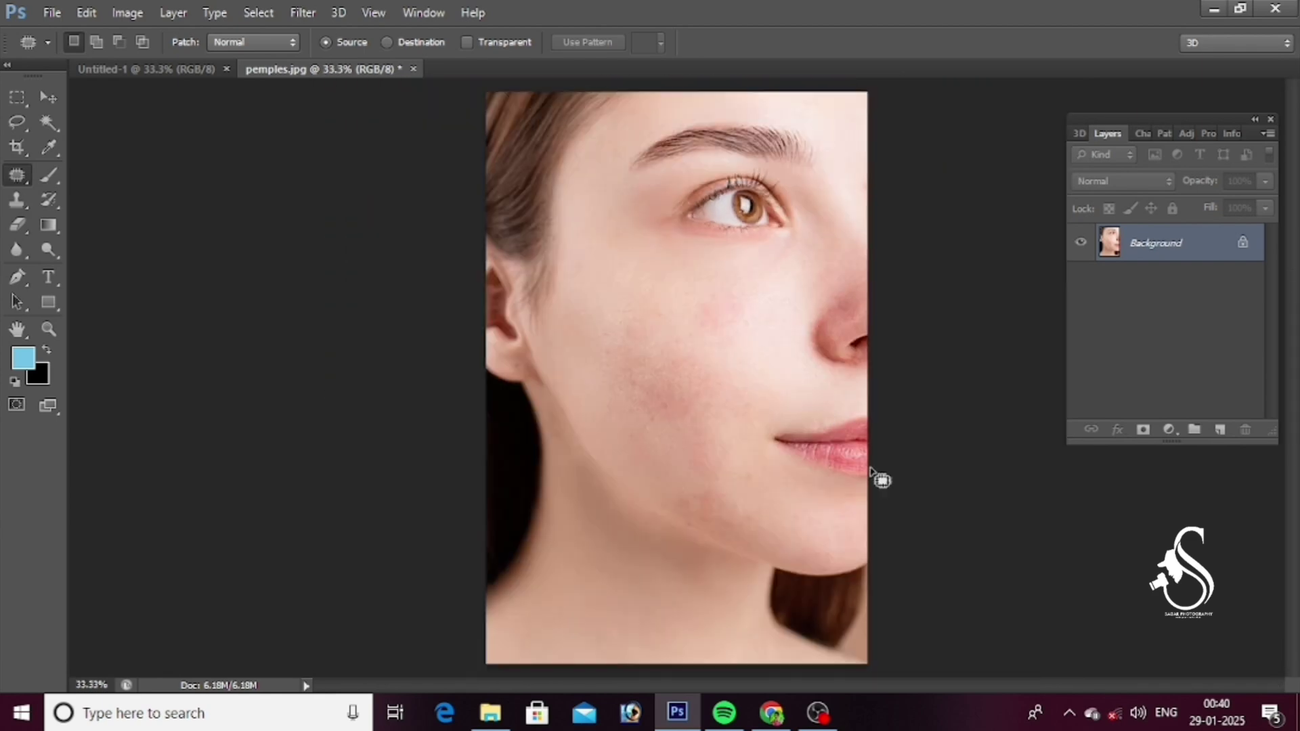
right_click(19, 177)
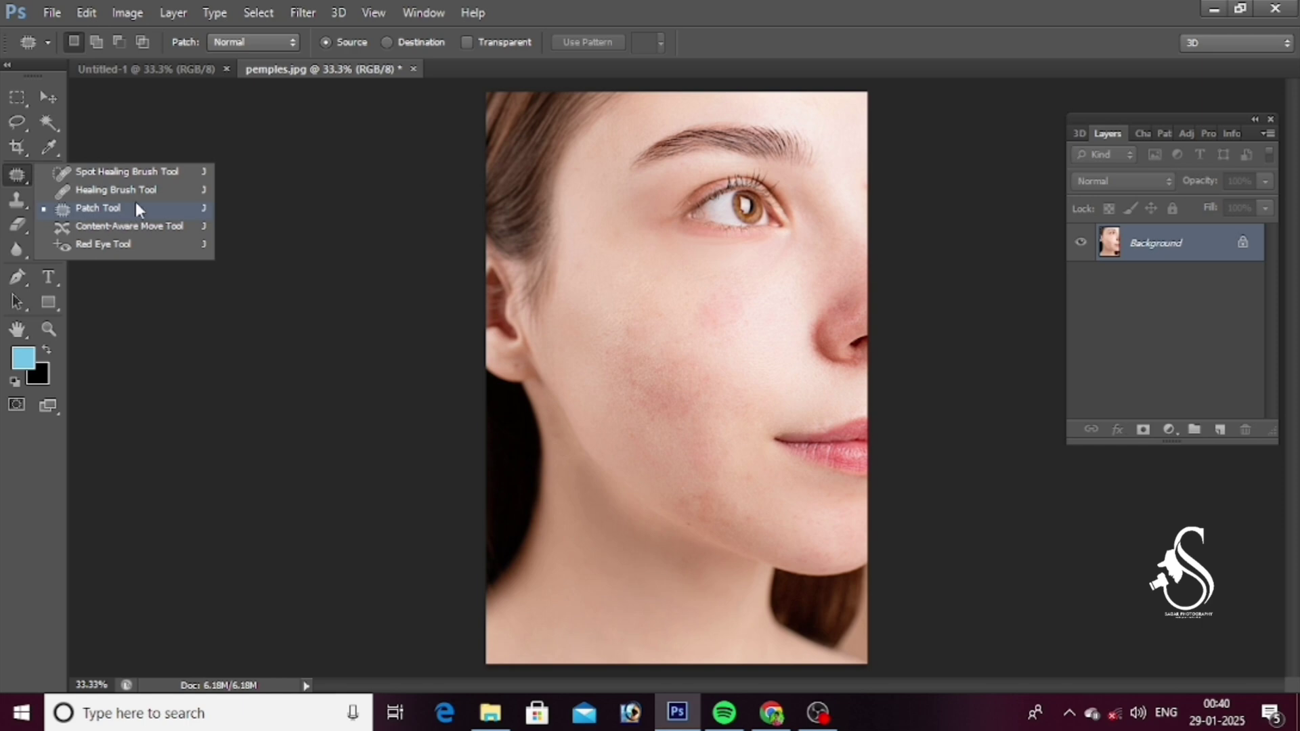
click(956, 346)
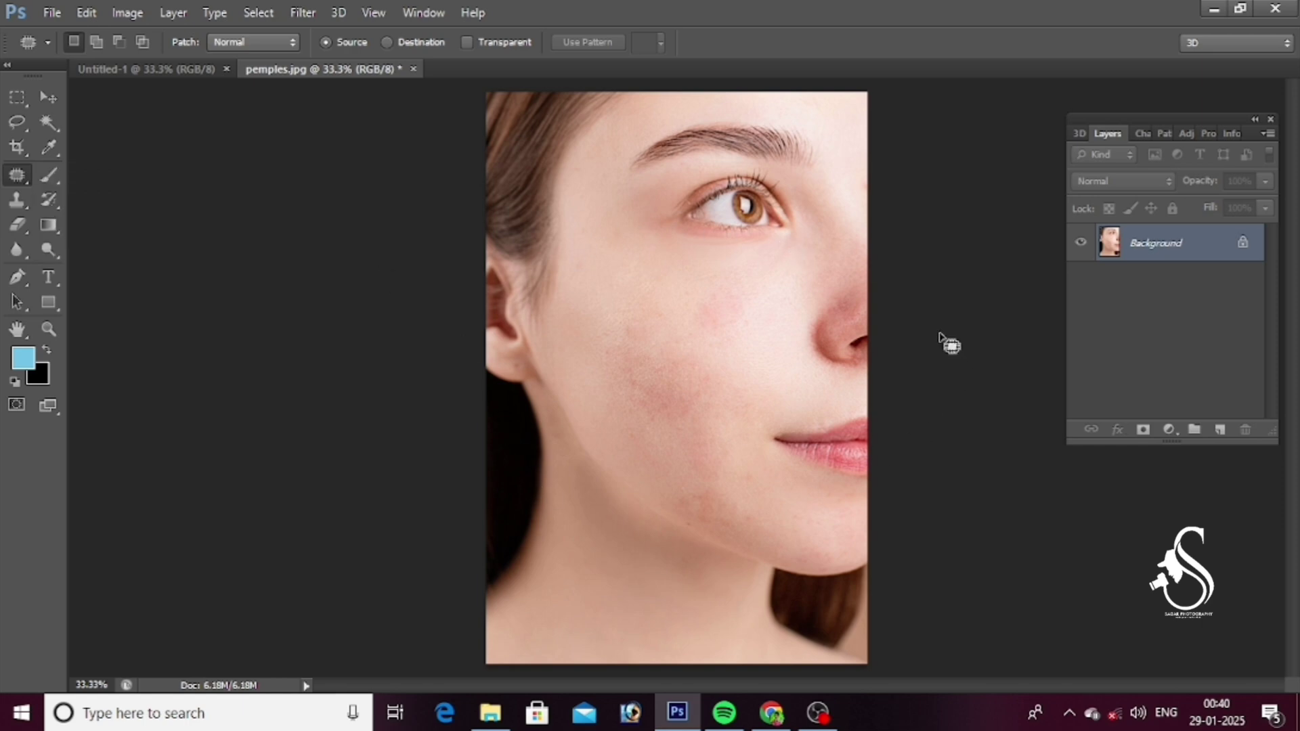